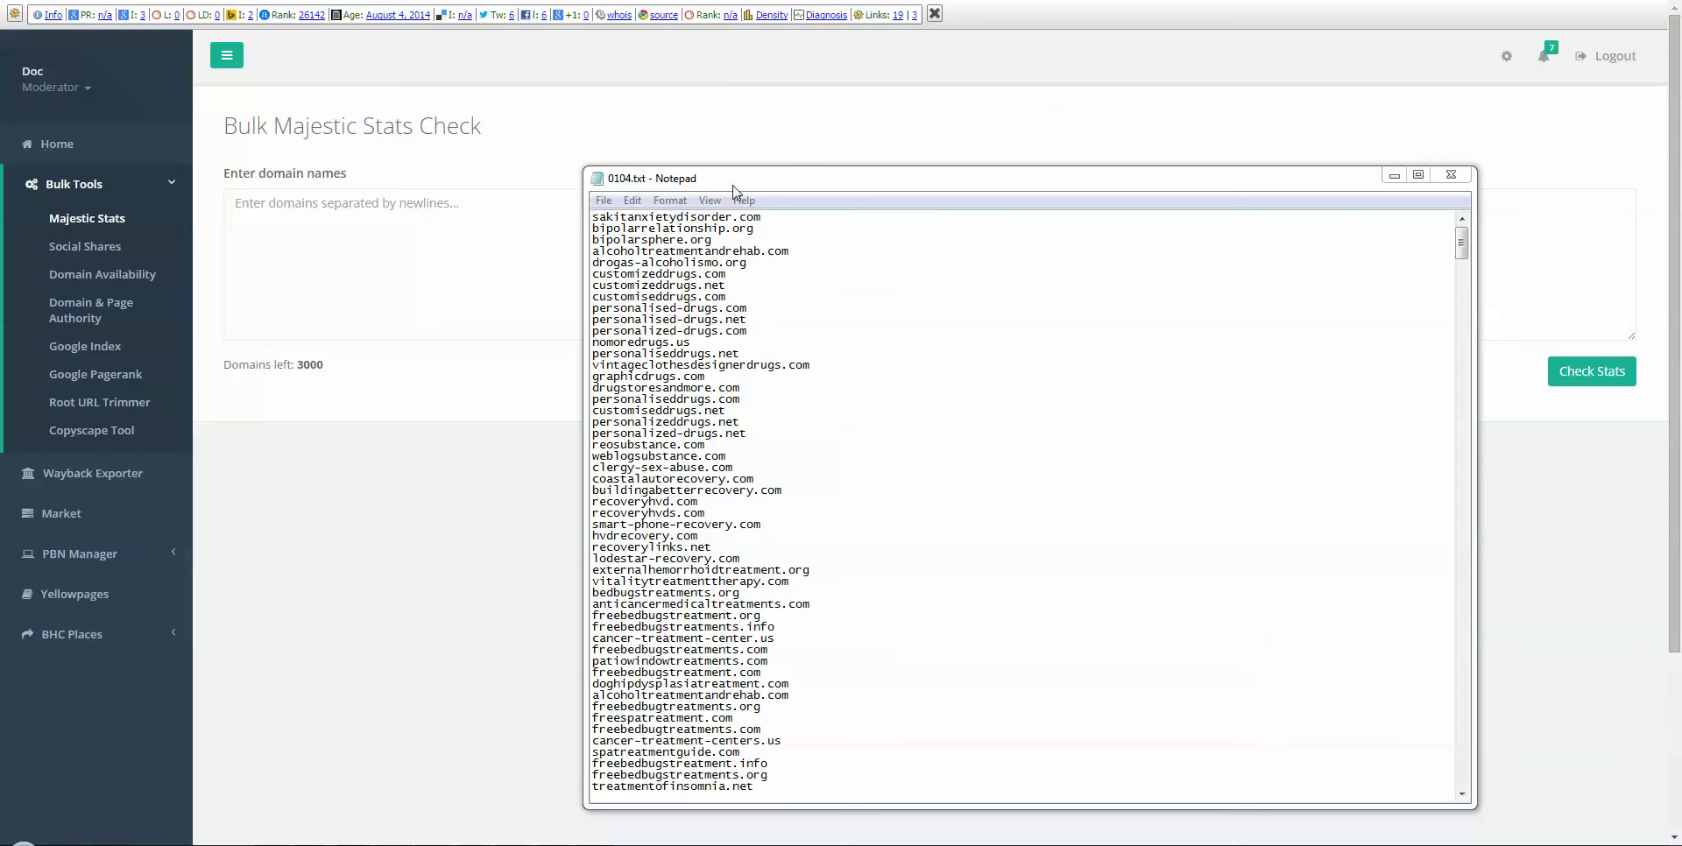
Step: Select and copy every domain name in the Notepad file 0104.txt
click(763, 189)
click(633, 201)
click(682, 414)
click(632, 201)
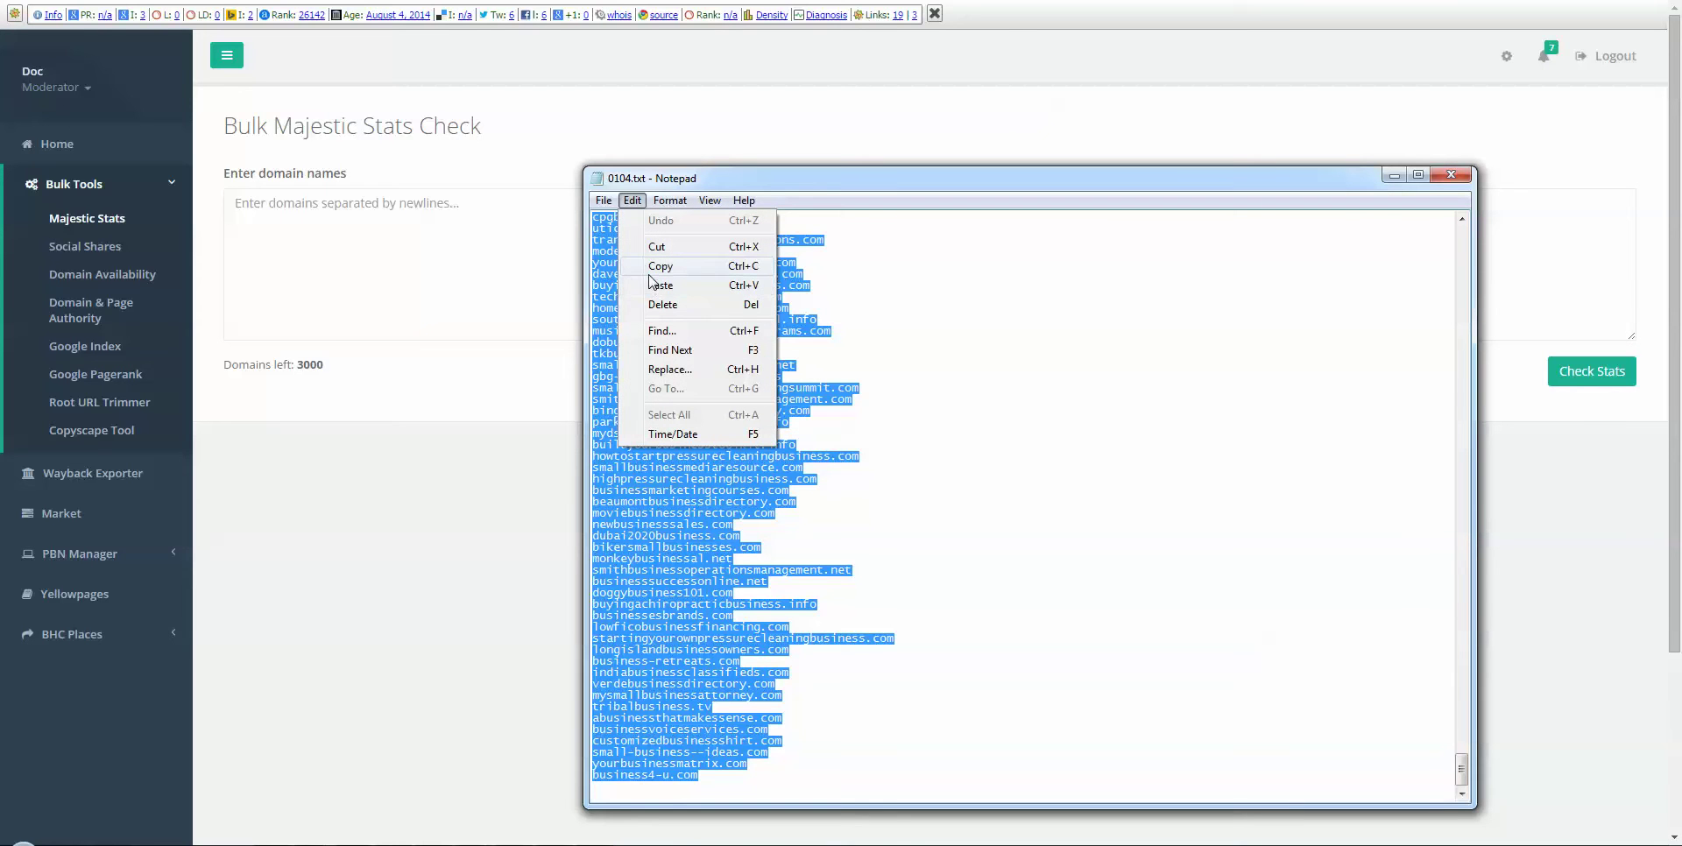
click(653, 272)
Step: Paste the domains into Bulk Majestic, delete the trailing blank line, and run Check Stats
click(458, 236)
right_click(457, 236)
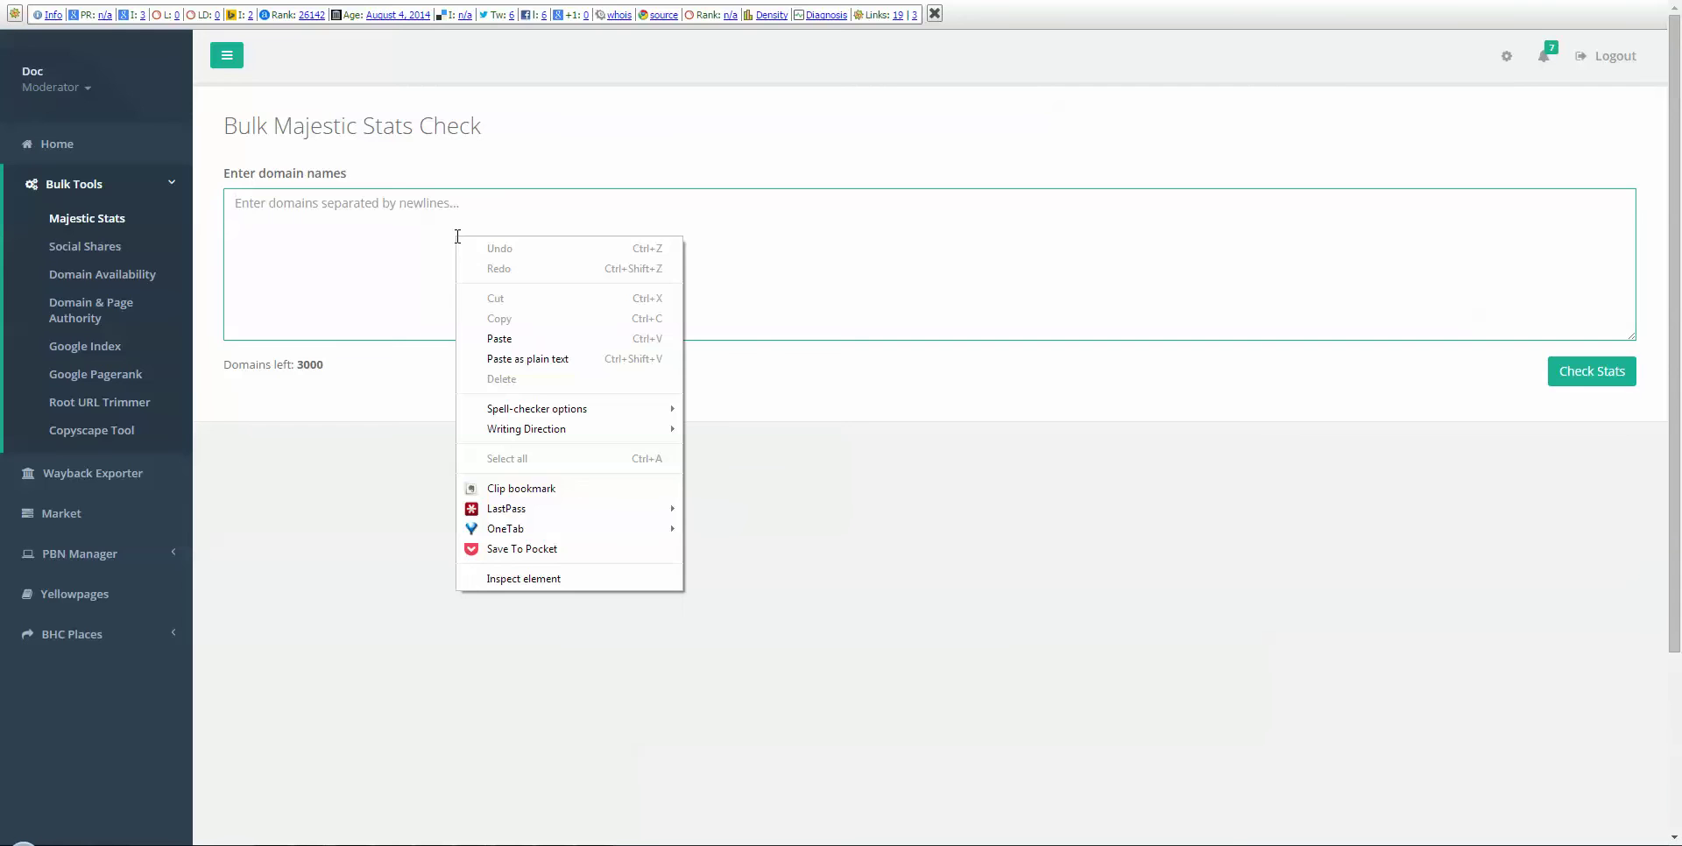
click(554, 338)
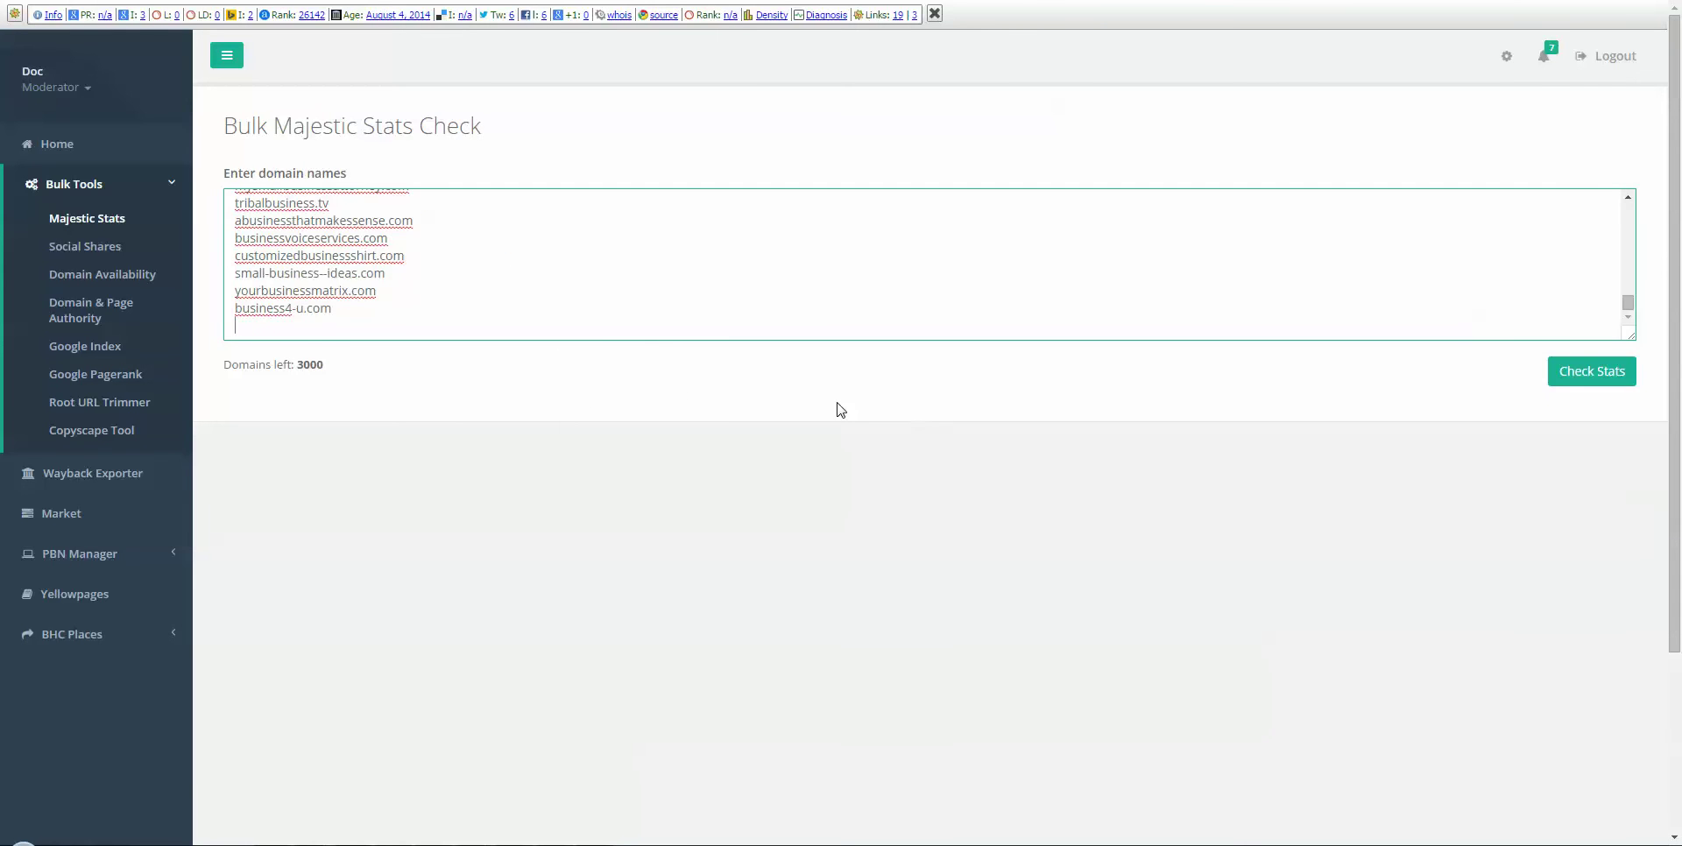
key(BackSpace)
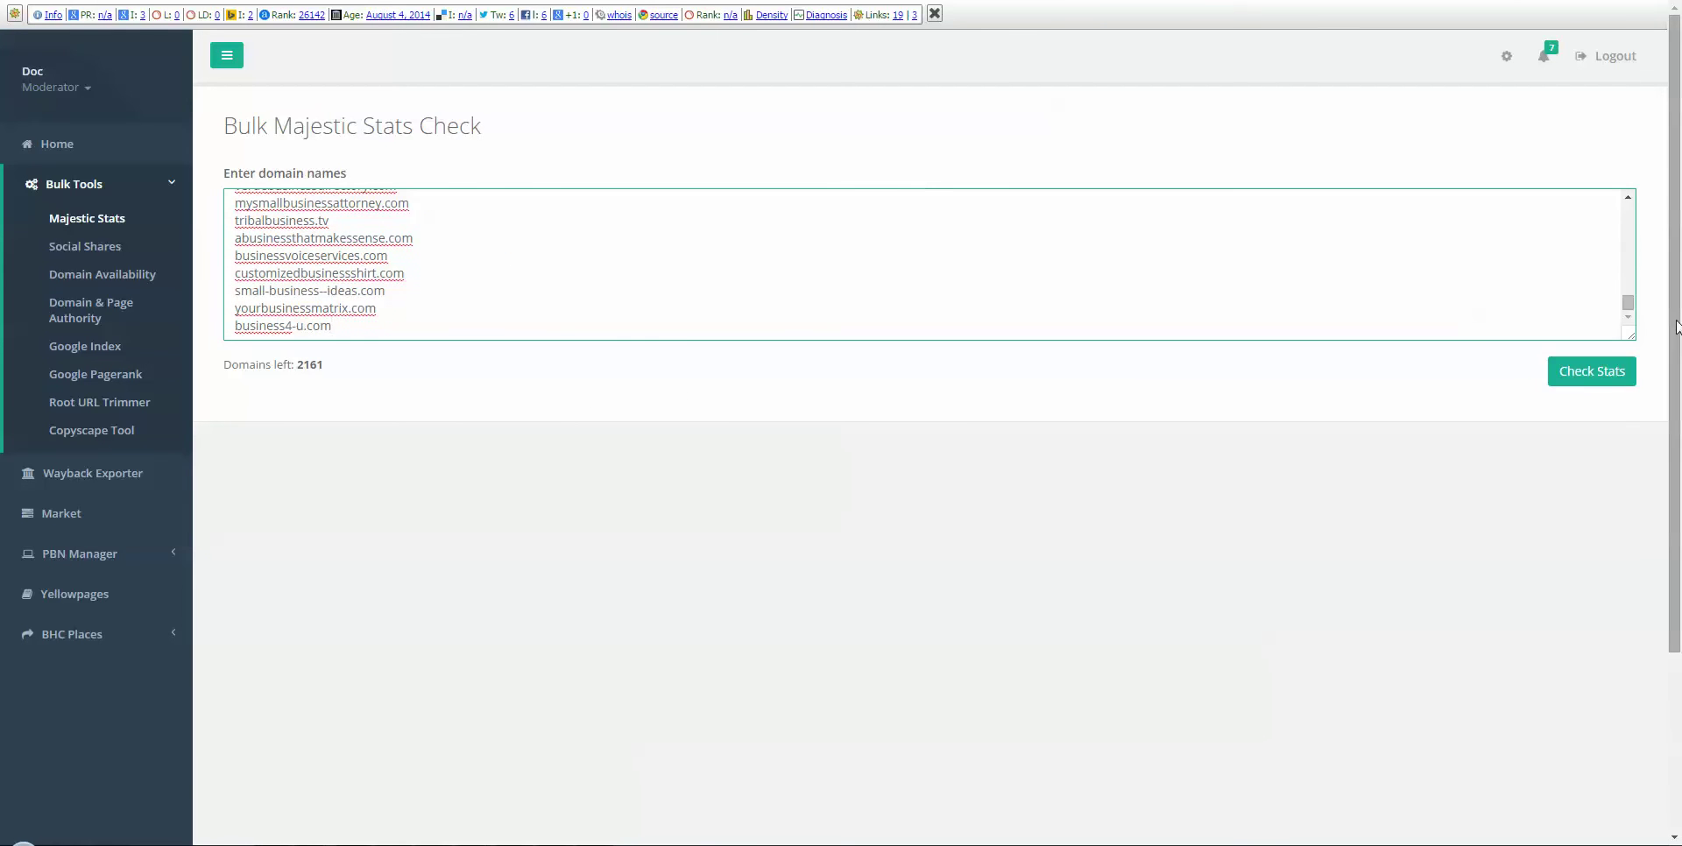
click(1614, 371)
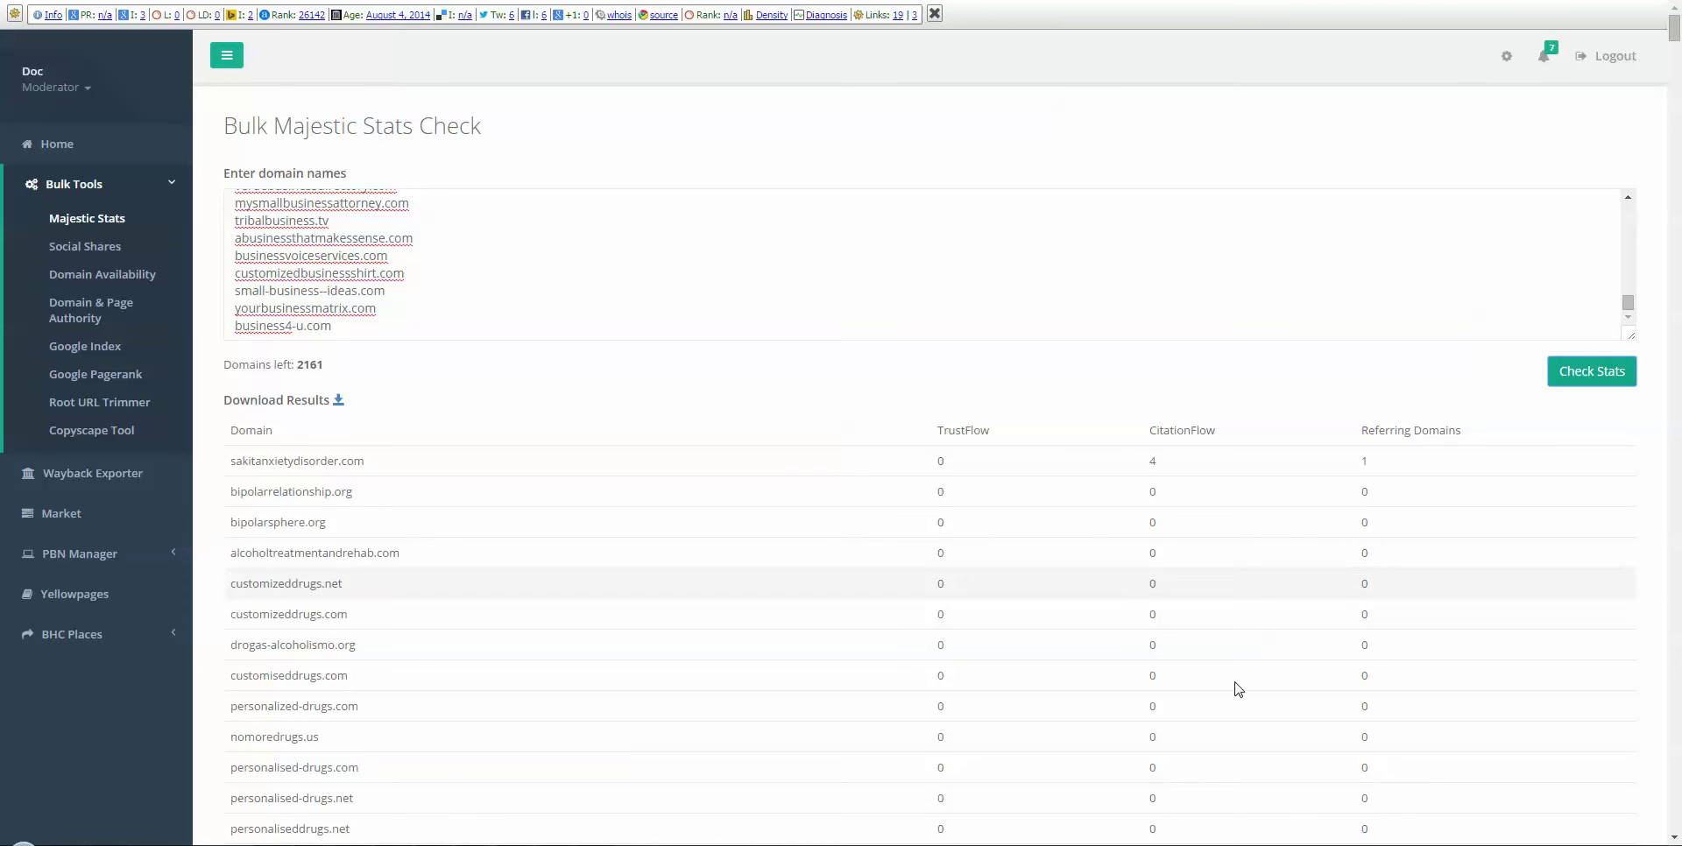
Step: Download the Majestic stats results as a CSV file and open it in Excel
click(1676, 759)
scroll(1217, 523, down, 20)
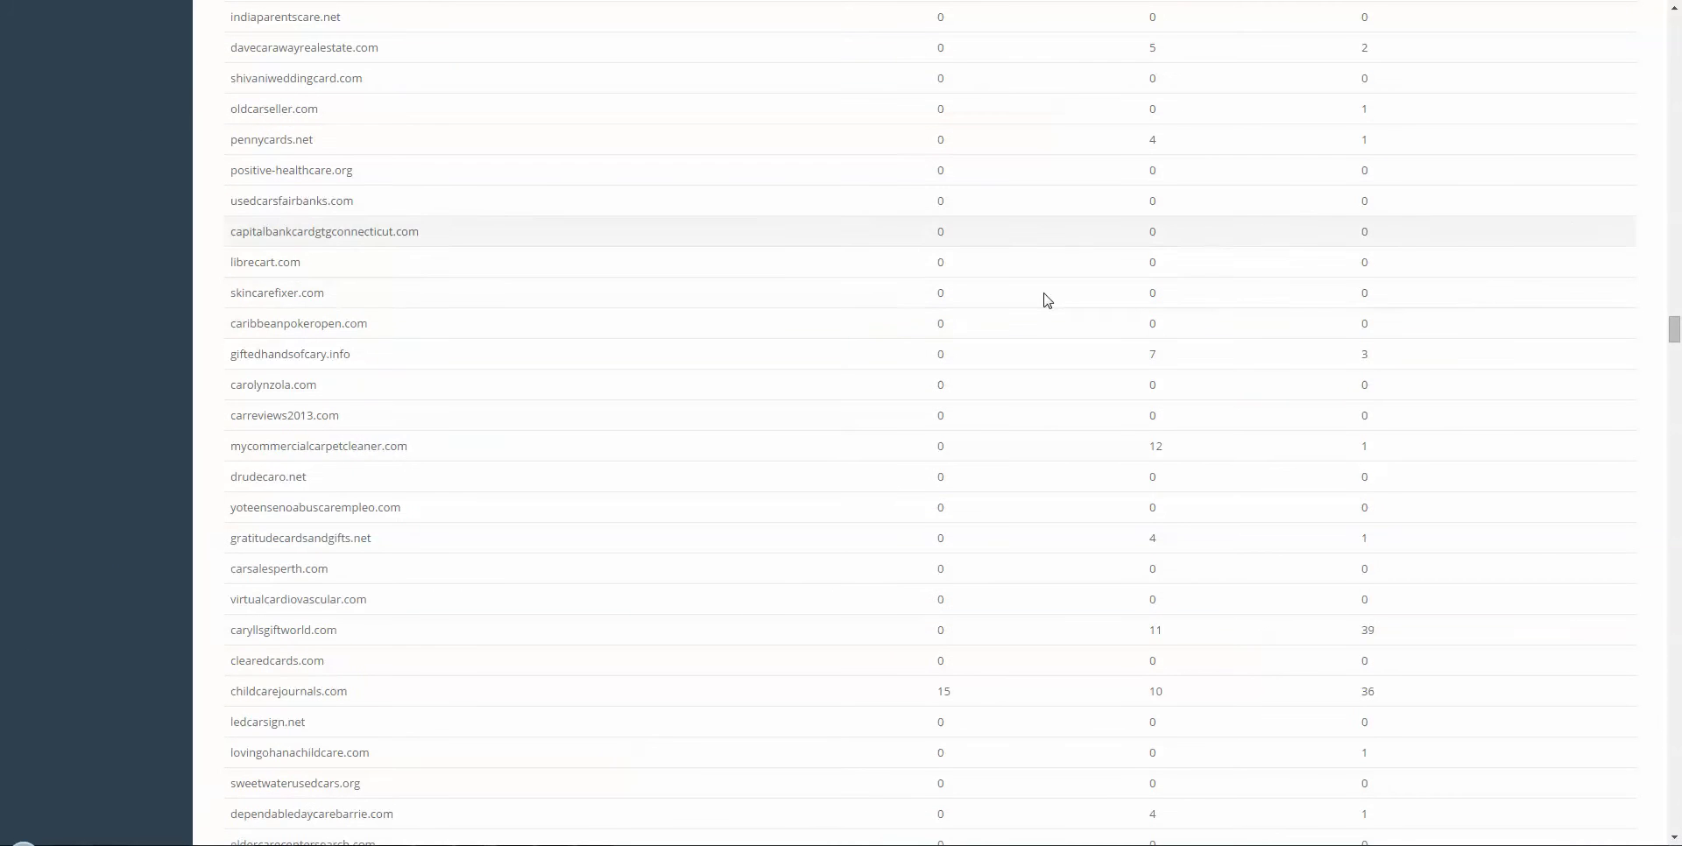
click(1676, 127)
click(1676, 42)
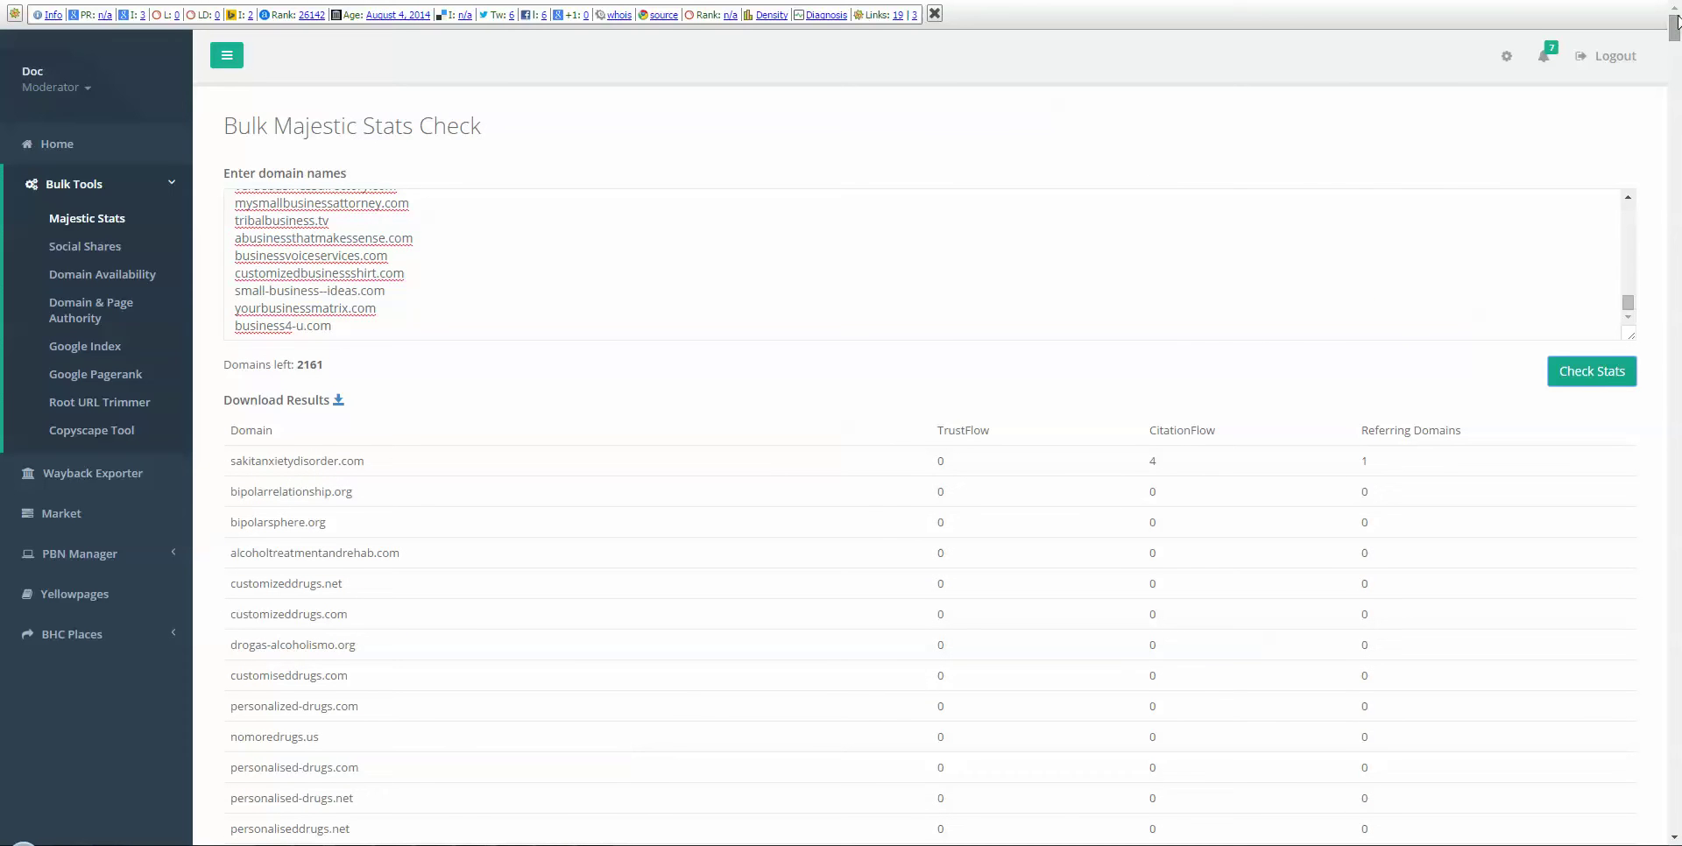
click(337, 401)
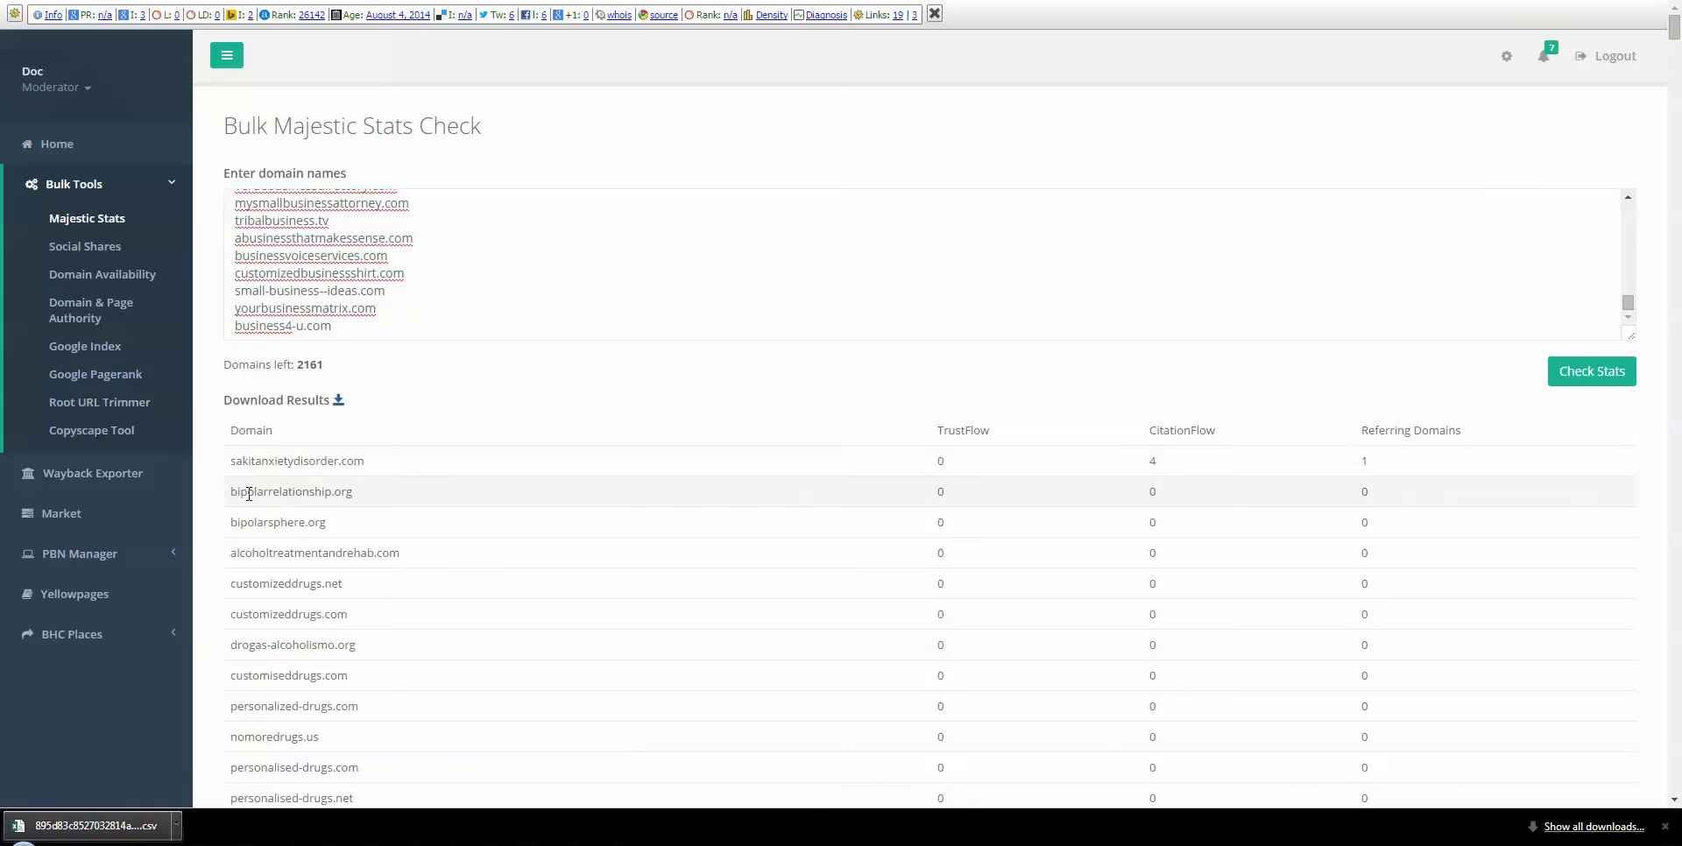
click(120, 833)
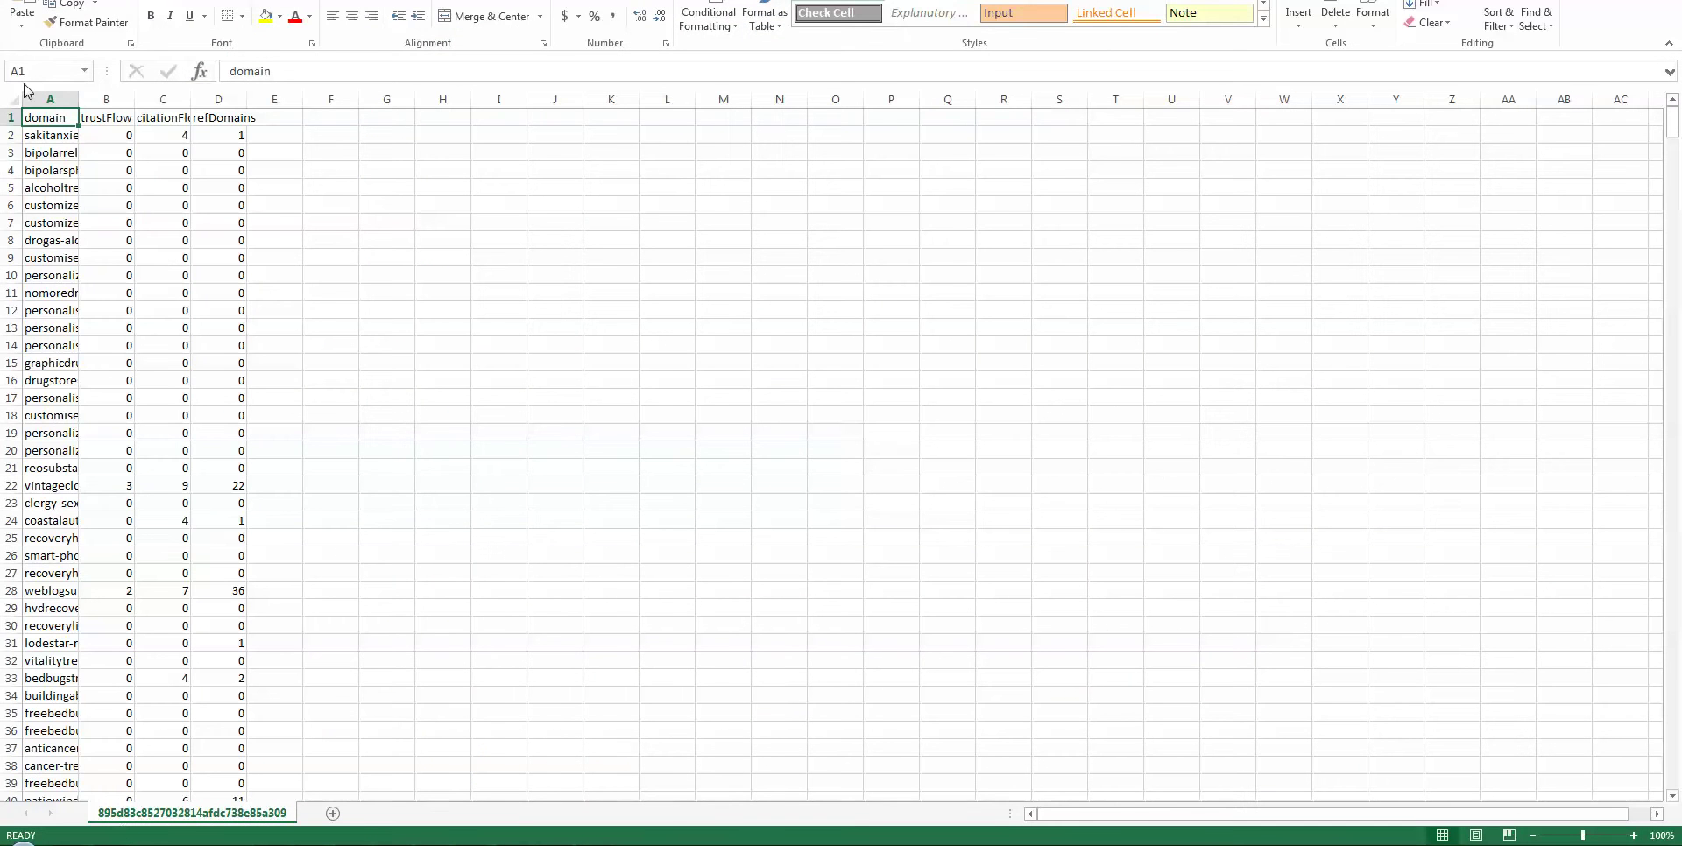
Step: Sort the whole sheet by trustFlow, Largest to Smallest, and autofit column A's domain names
click(9, 97)
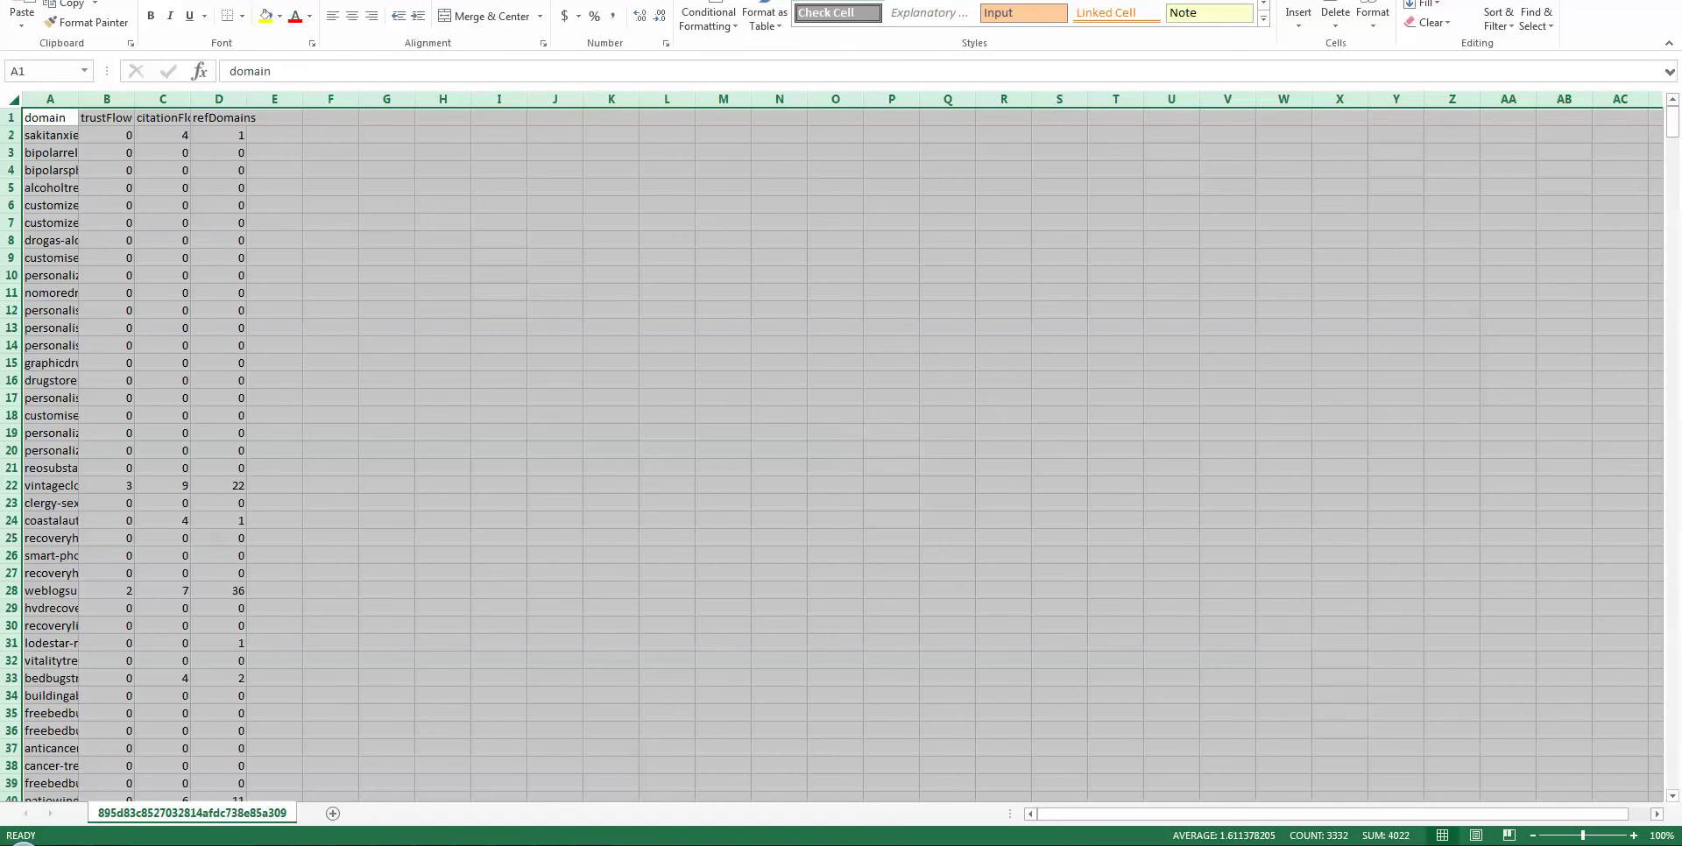
click(324, 0)
click(420, 18)
click(329, 332)
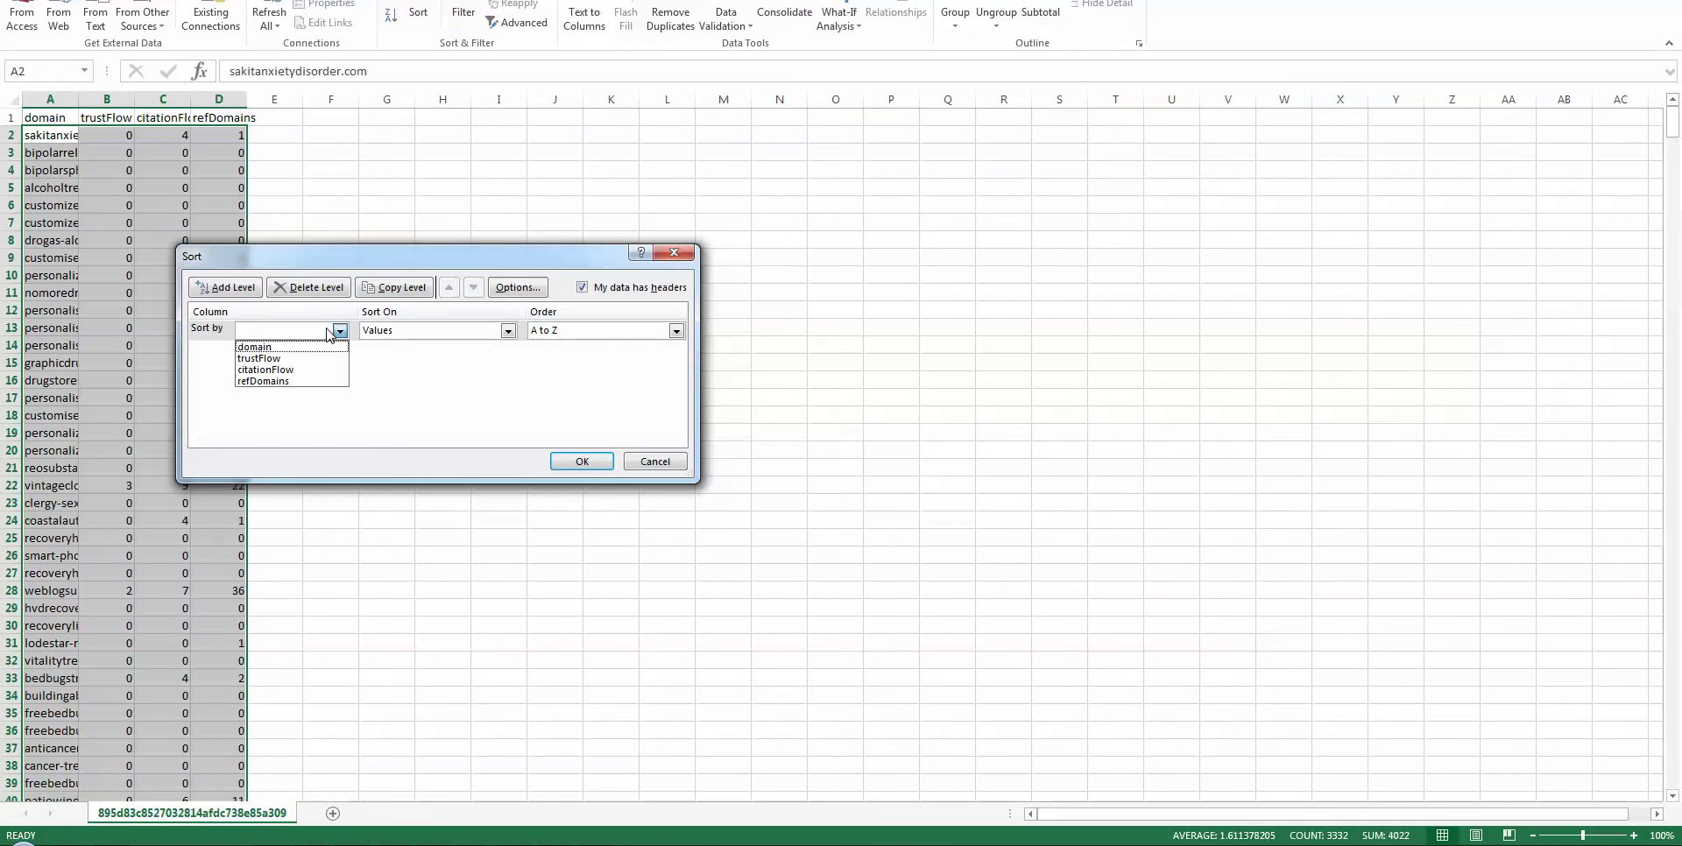
click(291, 359)
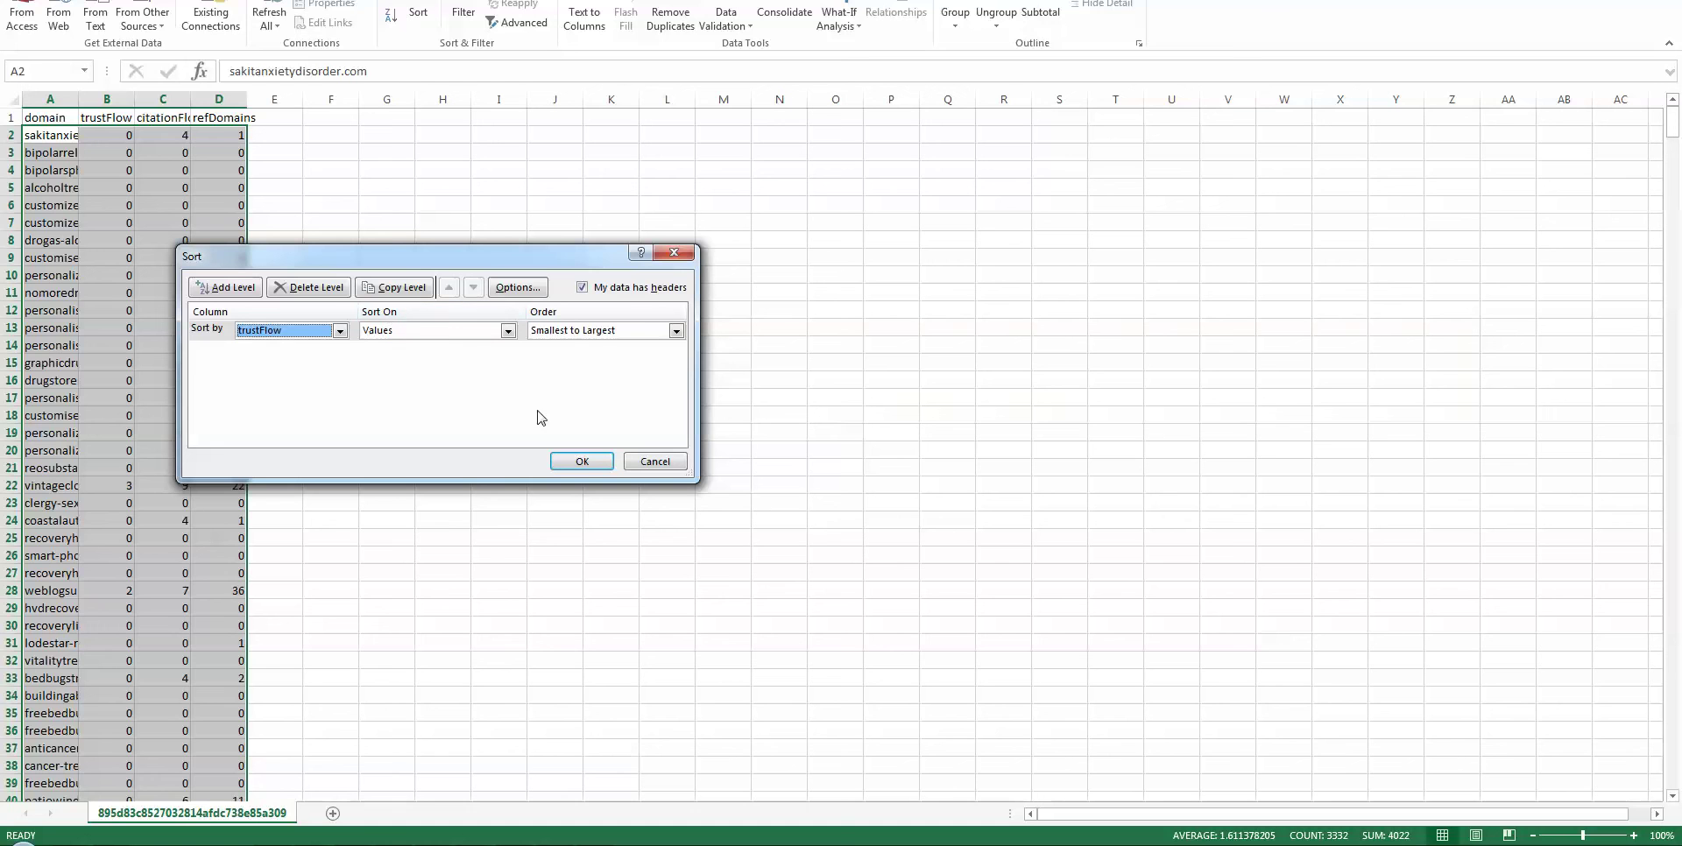
click(580, 331)
click(580, 359)
click(565, 461)
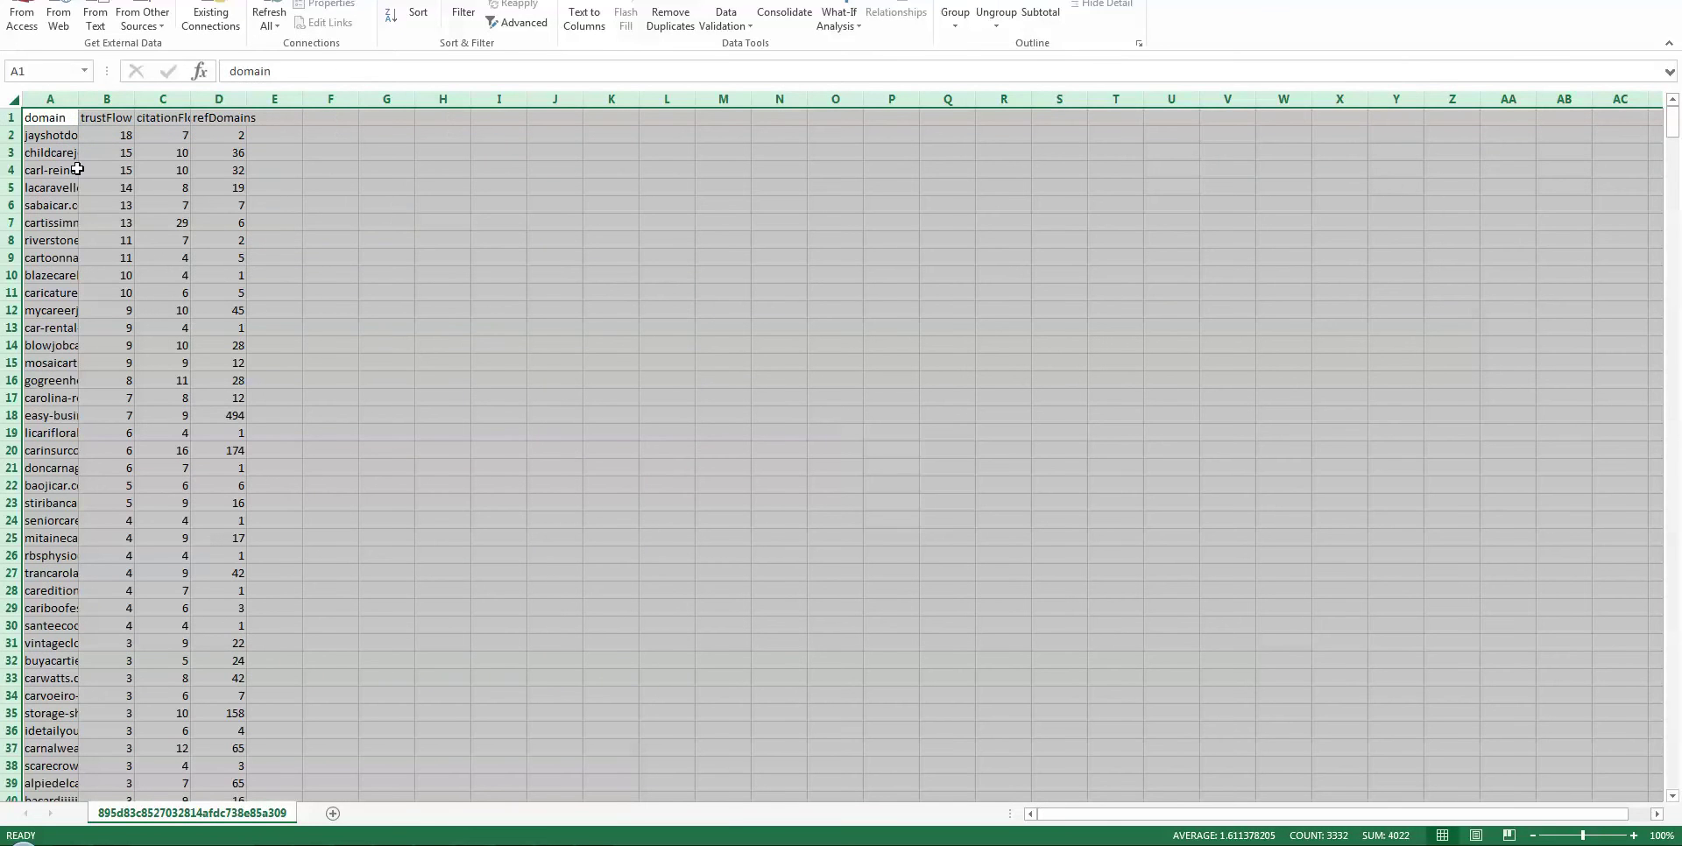
double_click(79, 97)
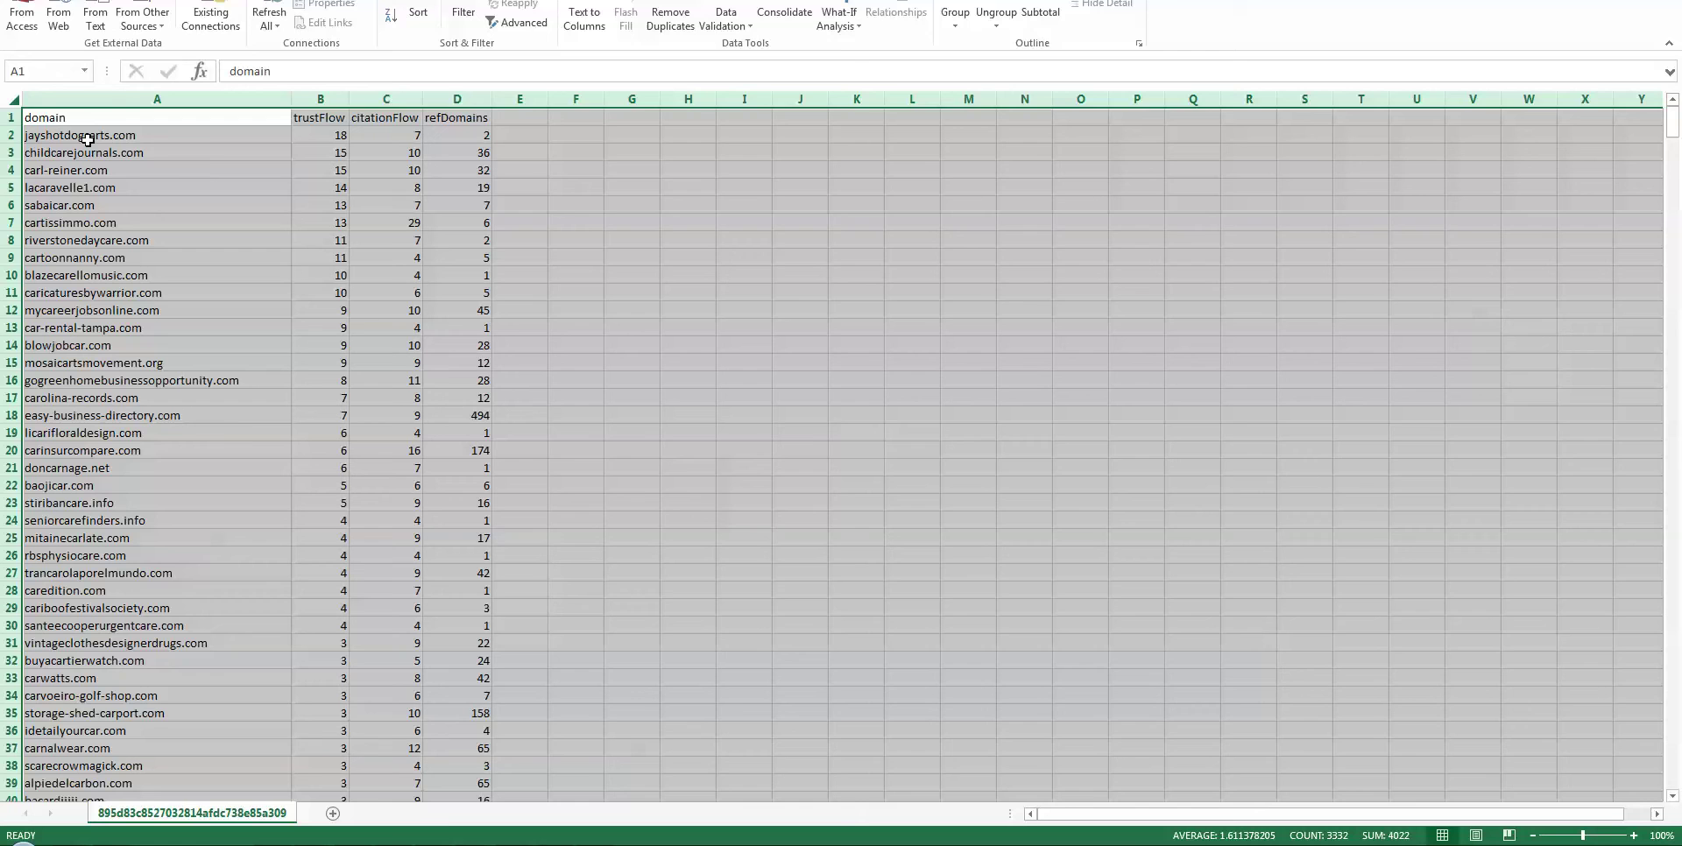
drag(202, 139, 225, 290)
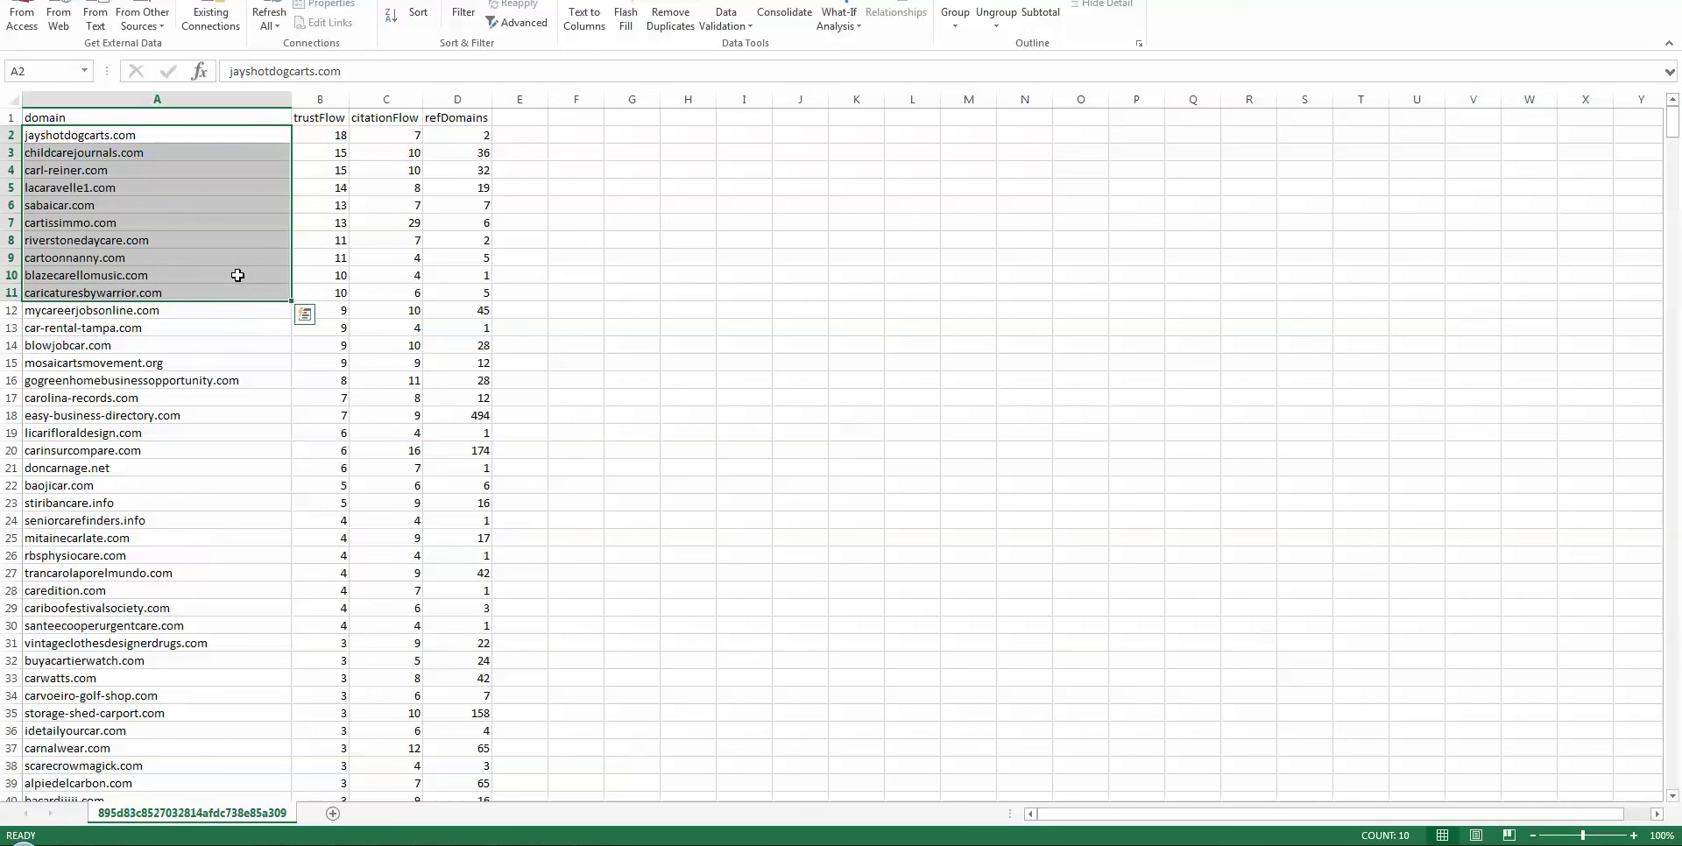
click(252, 132)
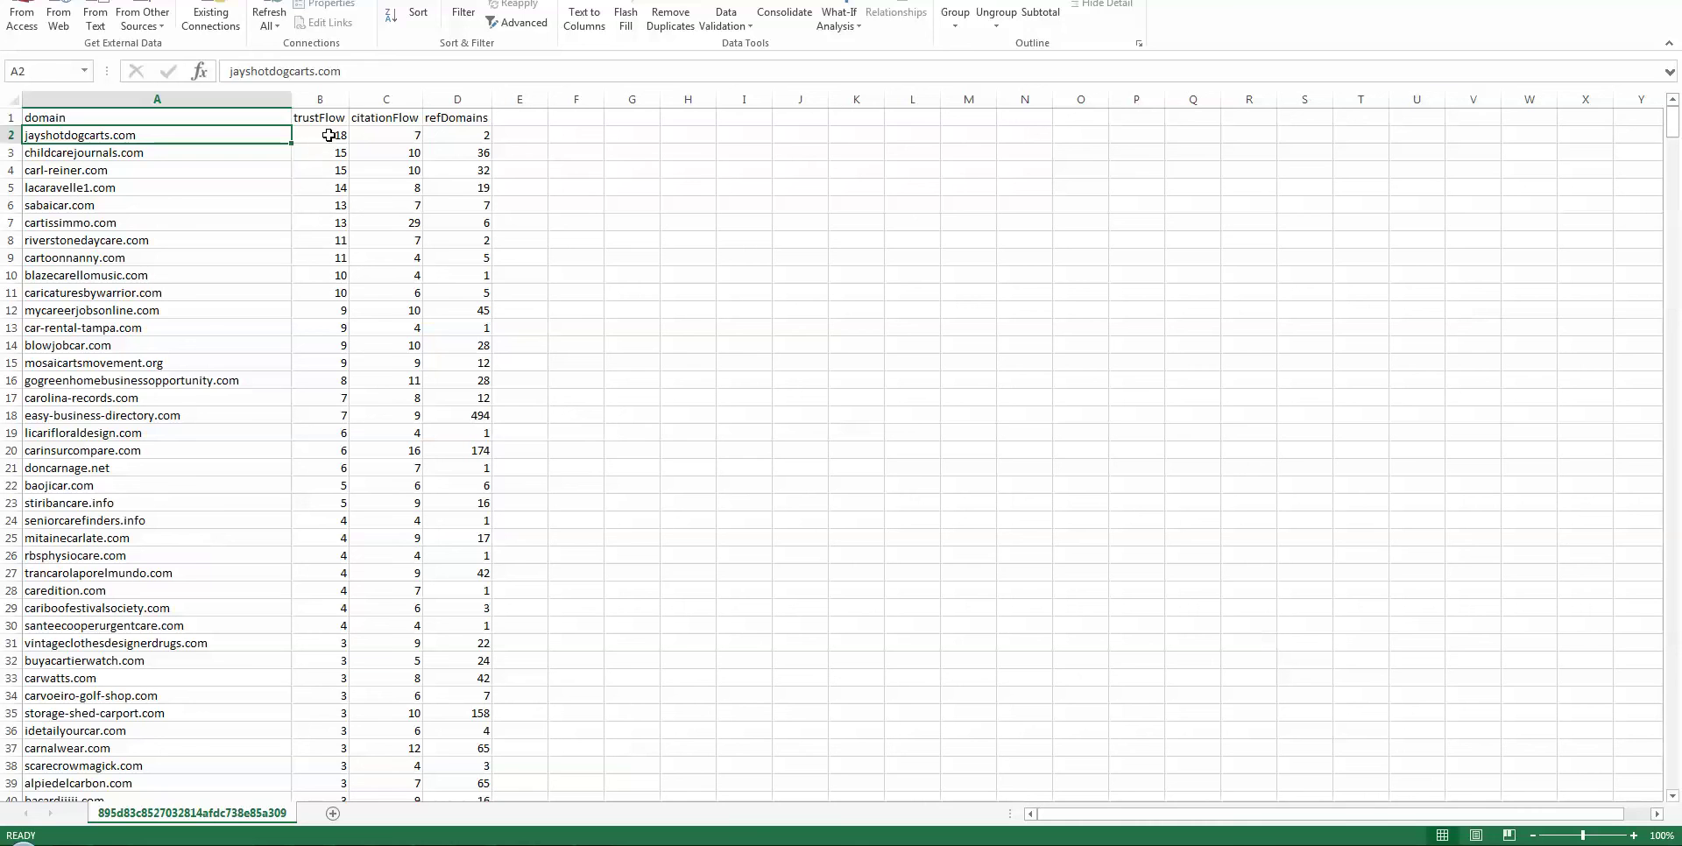
drag(322, 136, 377, 144)
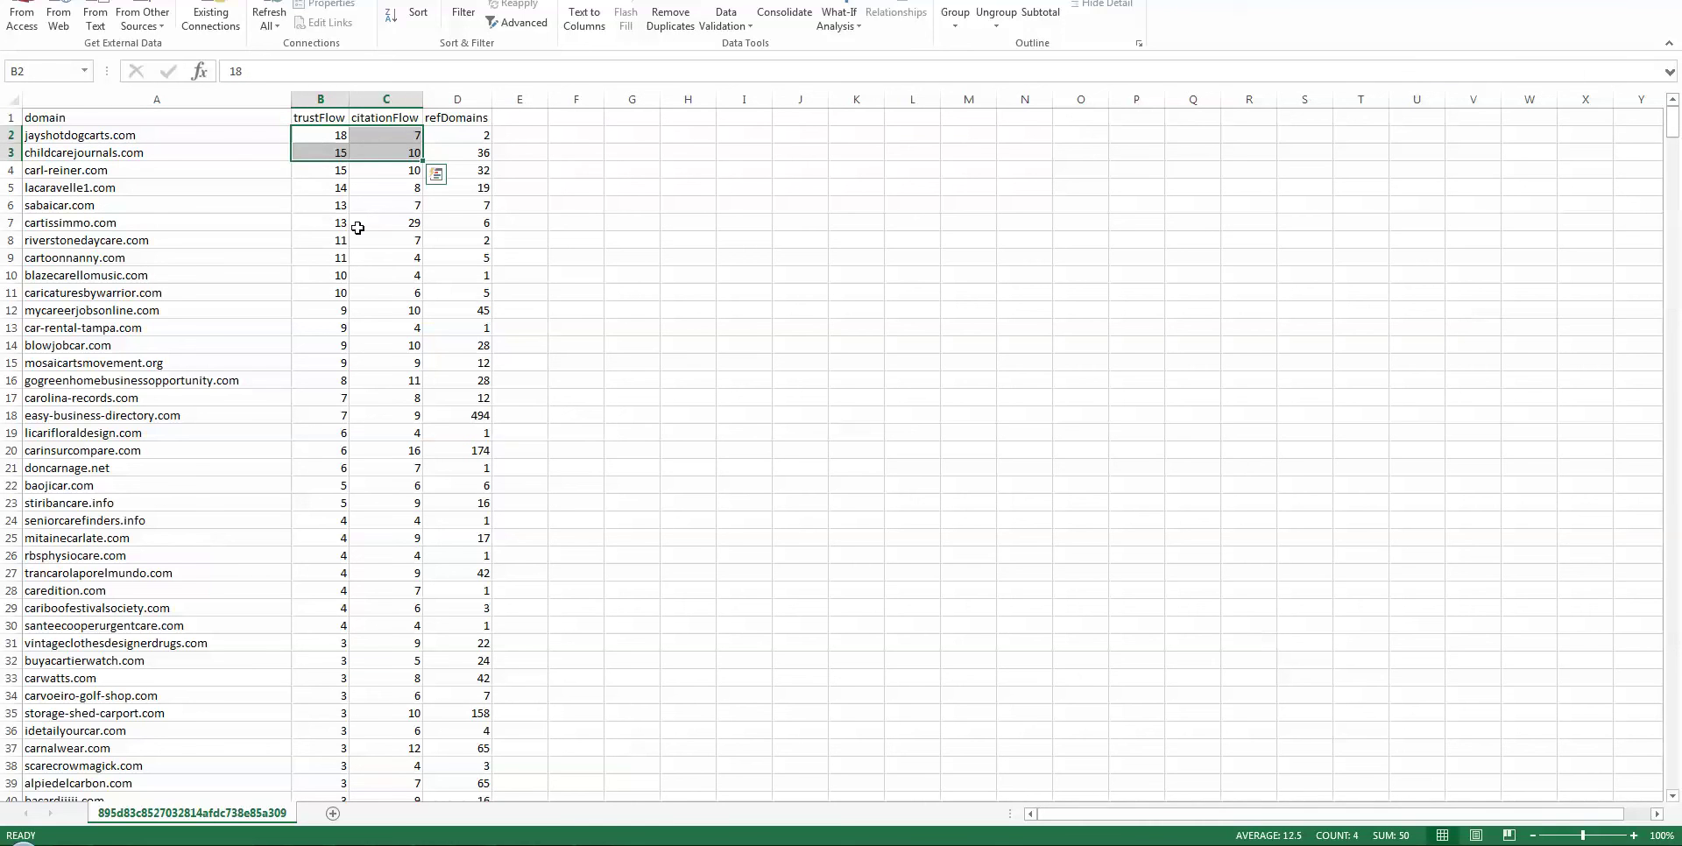
Step: Highlight the sabaicar.com and cartissimmo.com rows, noting cartissimmo.com's citationFlow of 29
drag(203, 224, 459, 230)
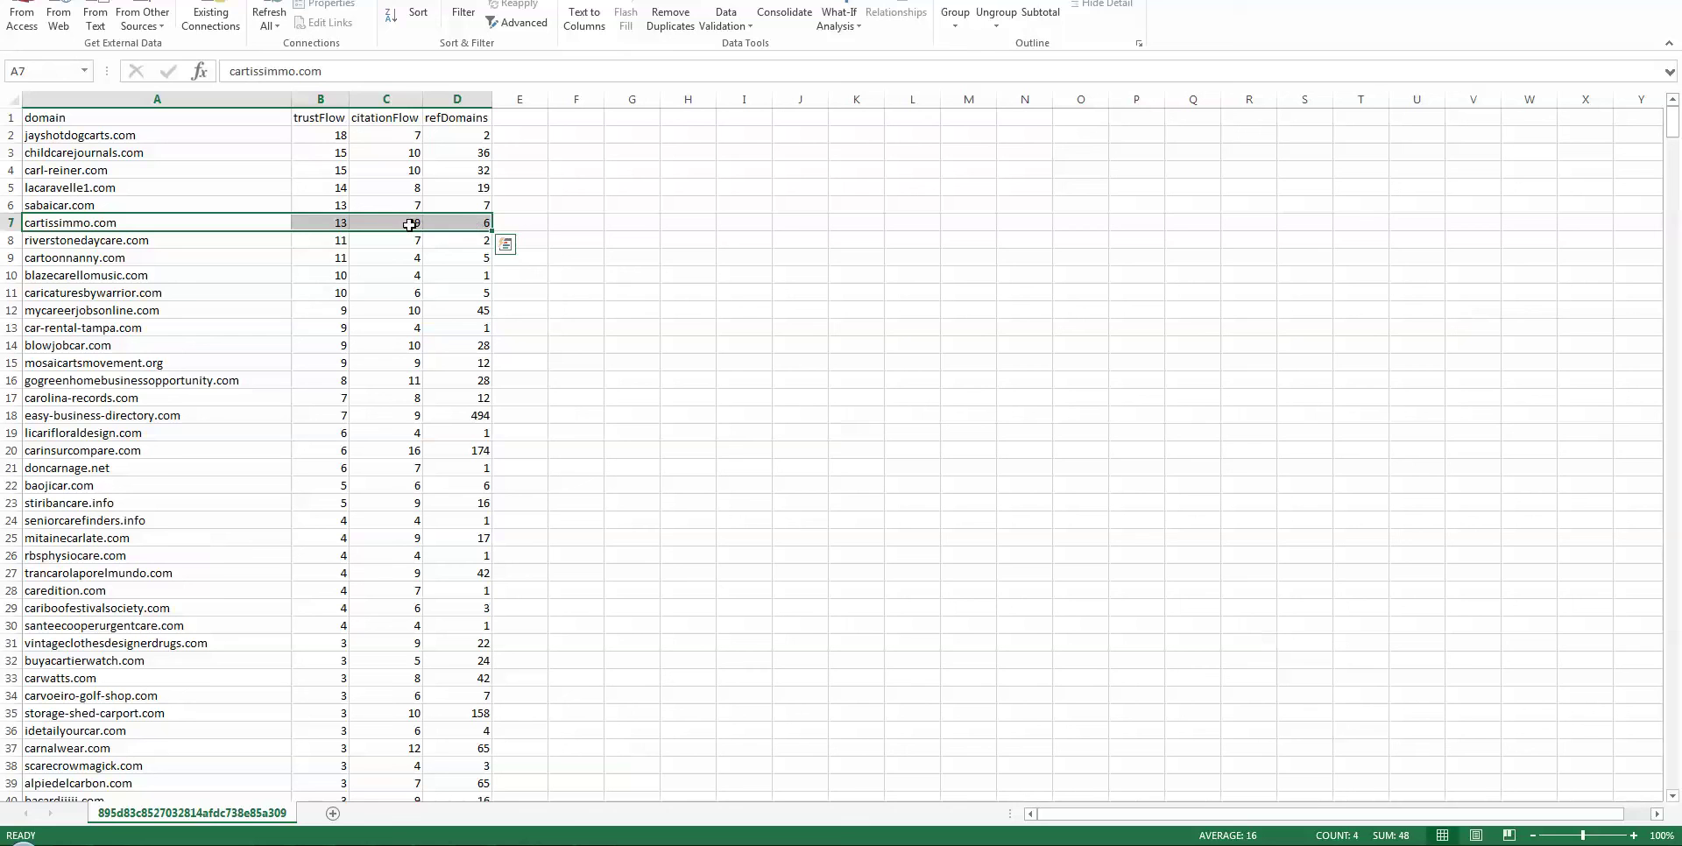
click(259, 208)
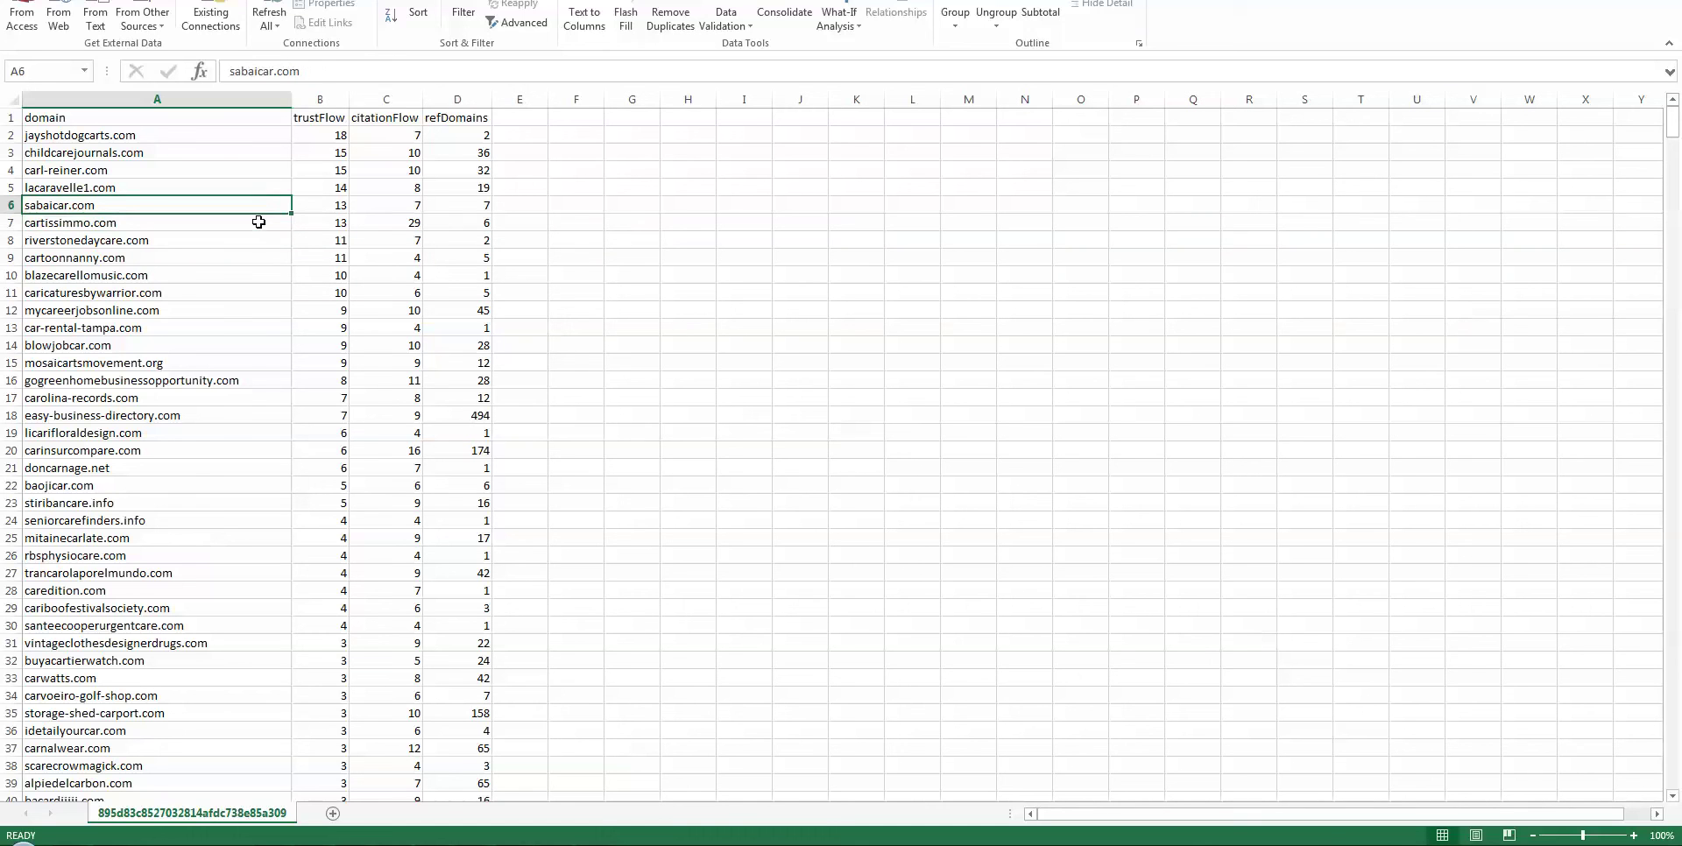
click(259, 223)
drag(391, 220, 278, 228)
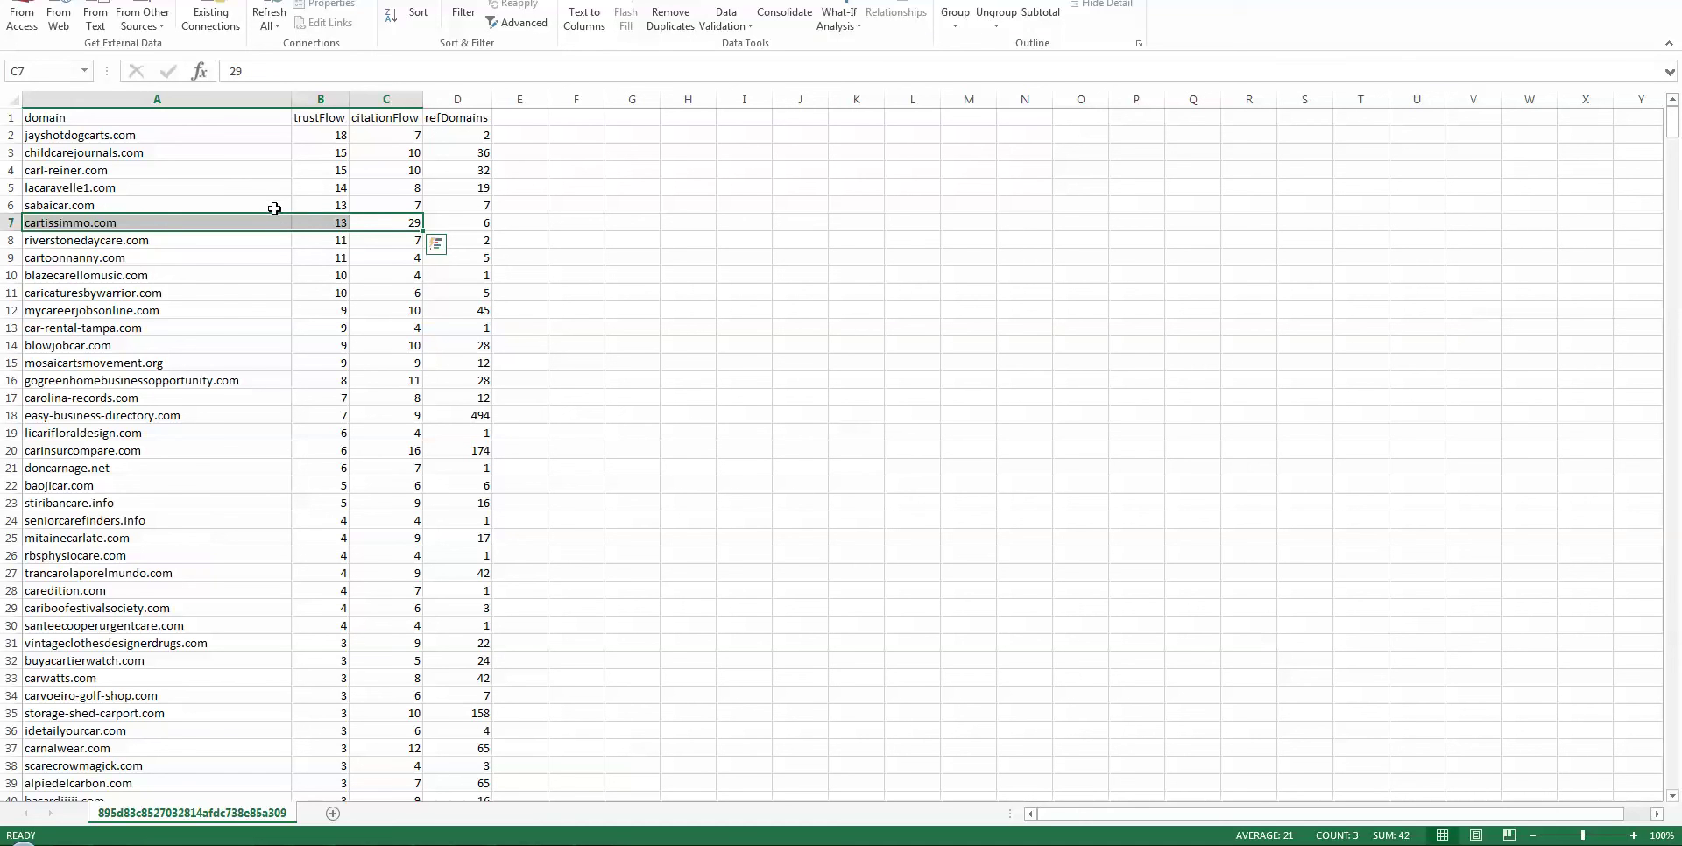
click(394, 228)
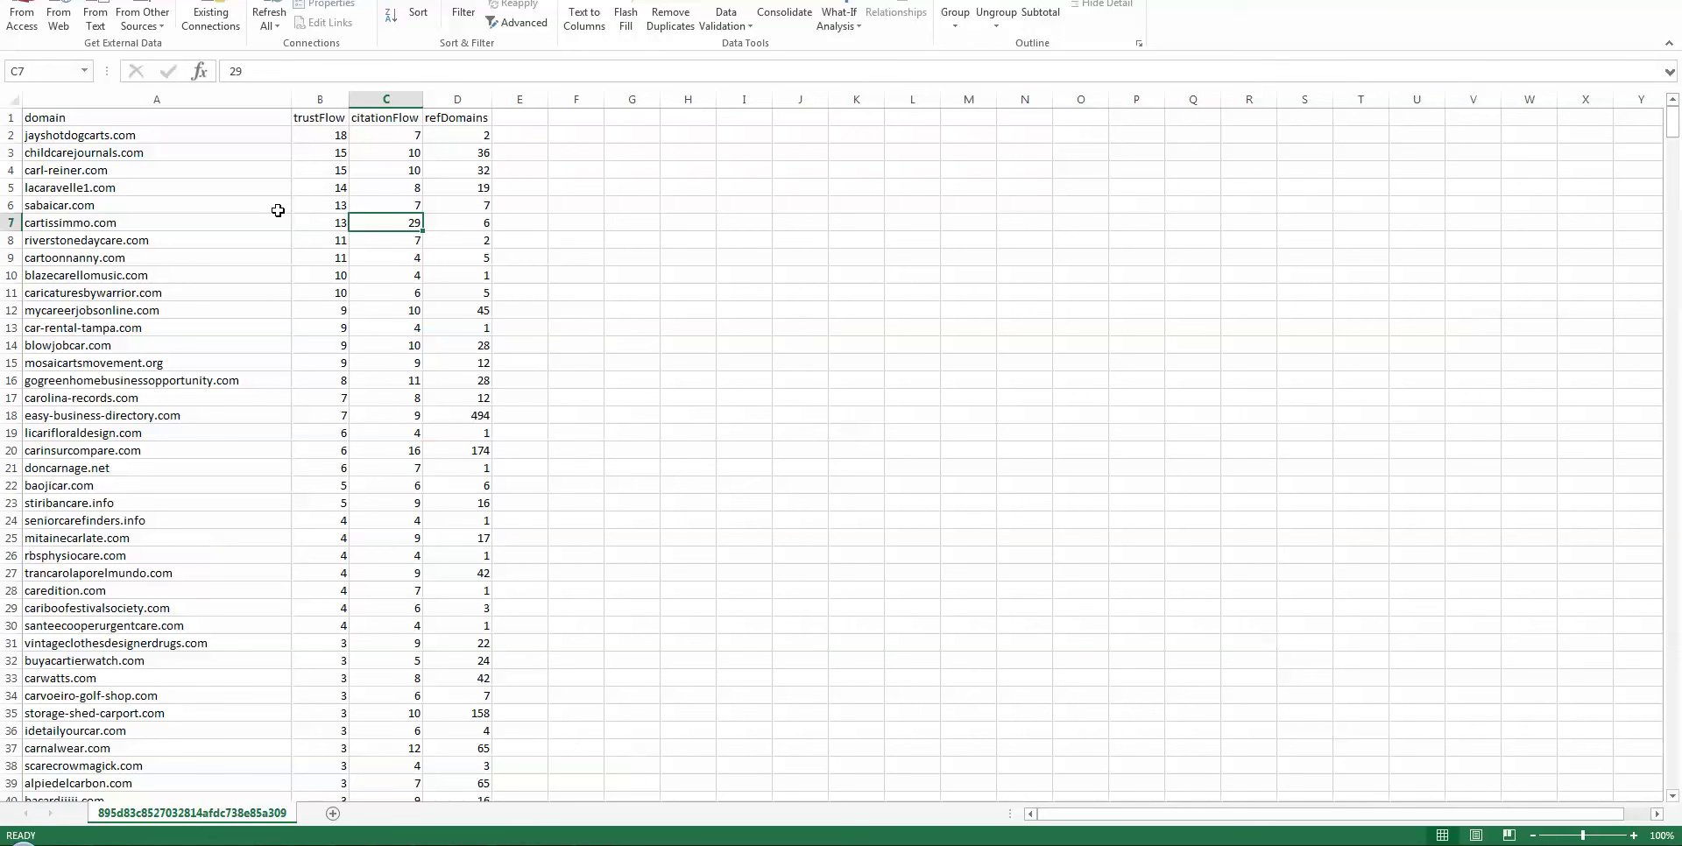
Step: Compare cartissimmo.com's trustFlow 13 with citationFlow 29, highlight the top three domains, then switch to ScrapeBox
click(320, 218)
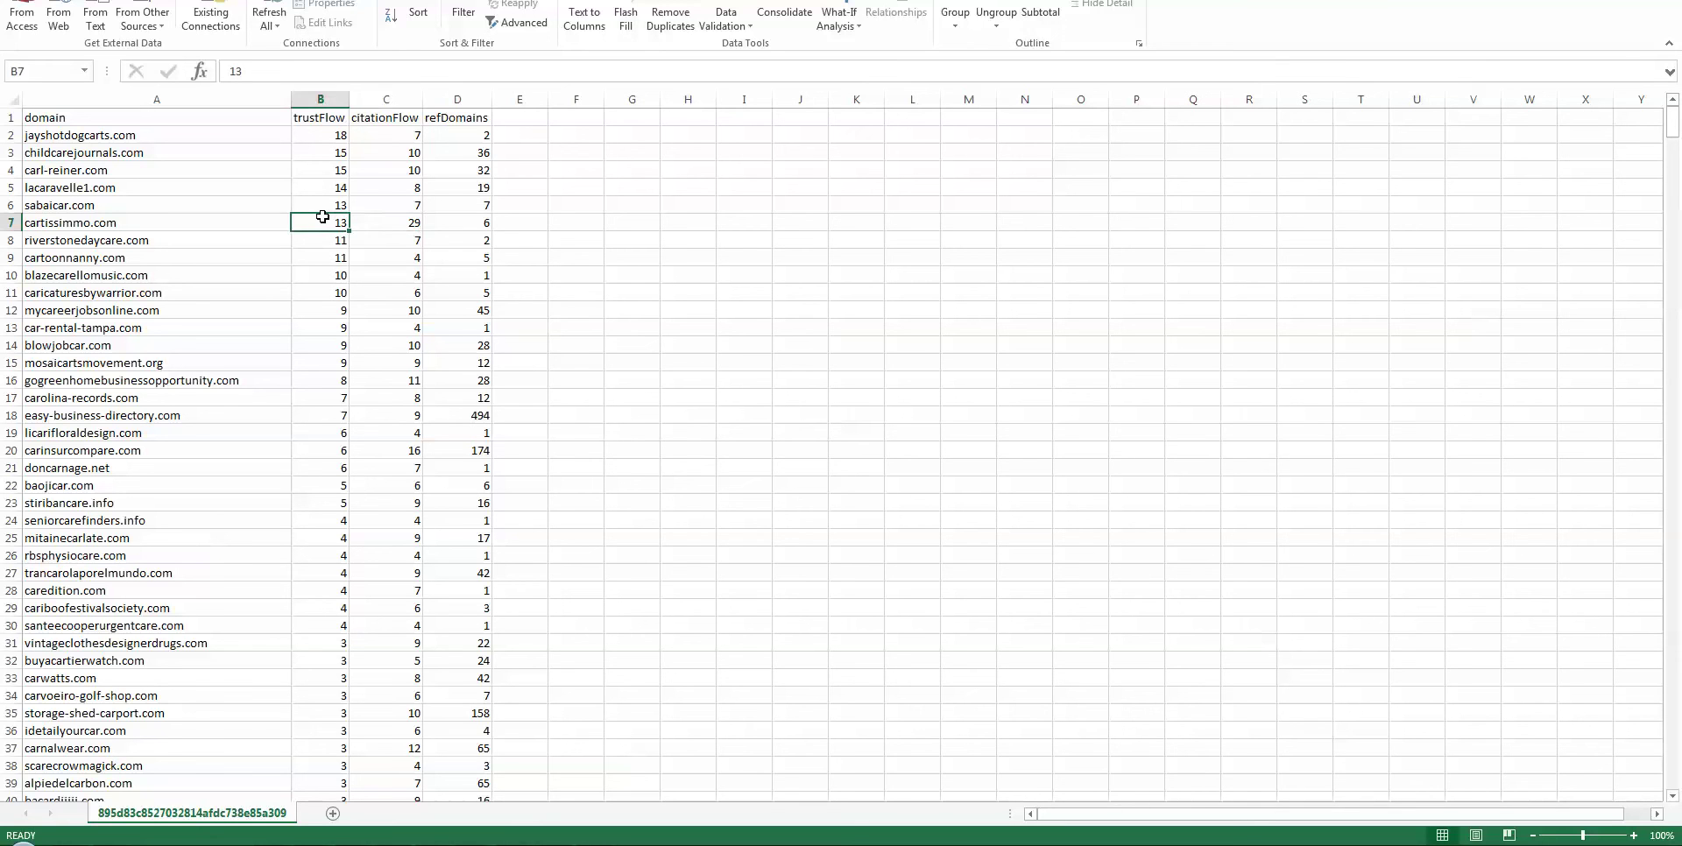
click(382, 230)
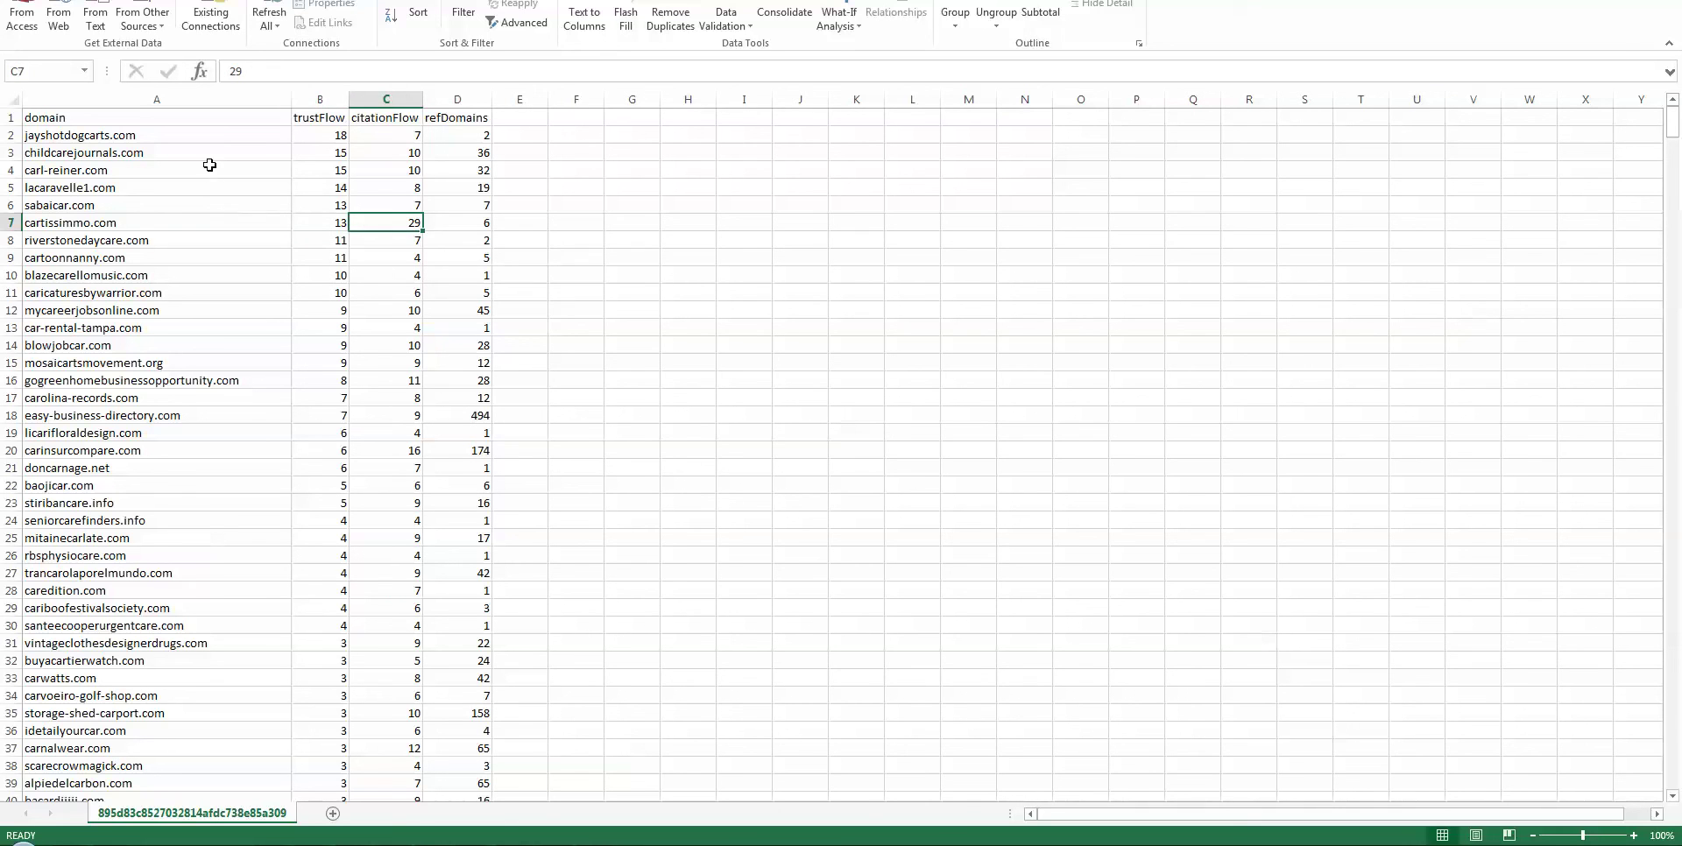
drag(221, 135, 217, 179)
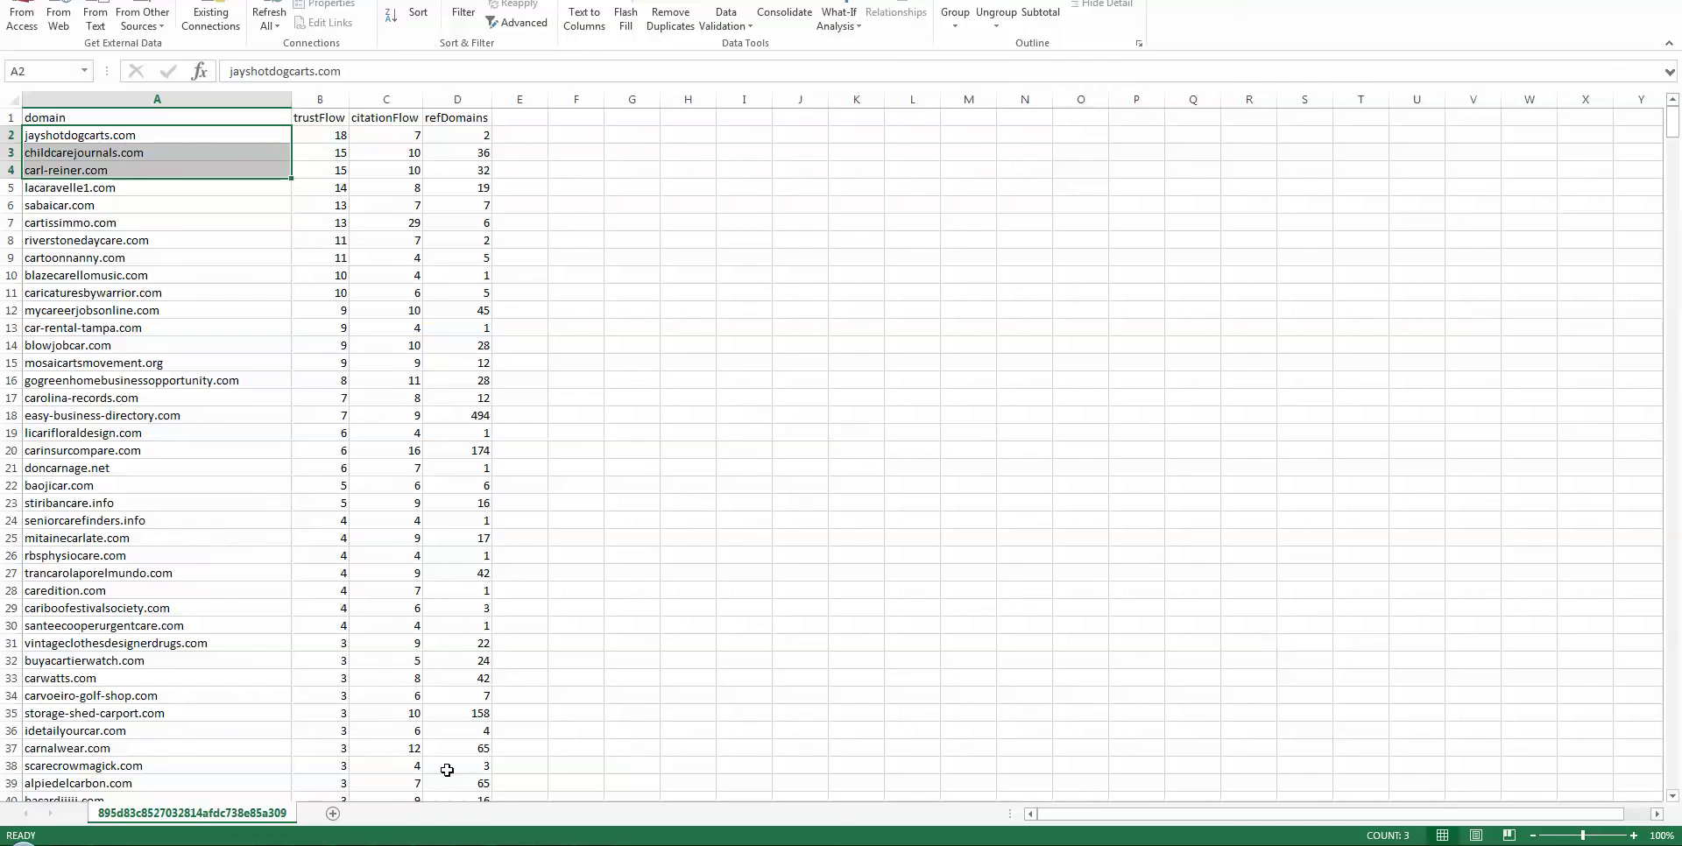
key(alt+Tab)
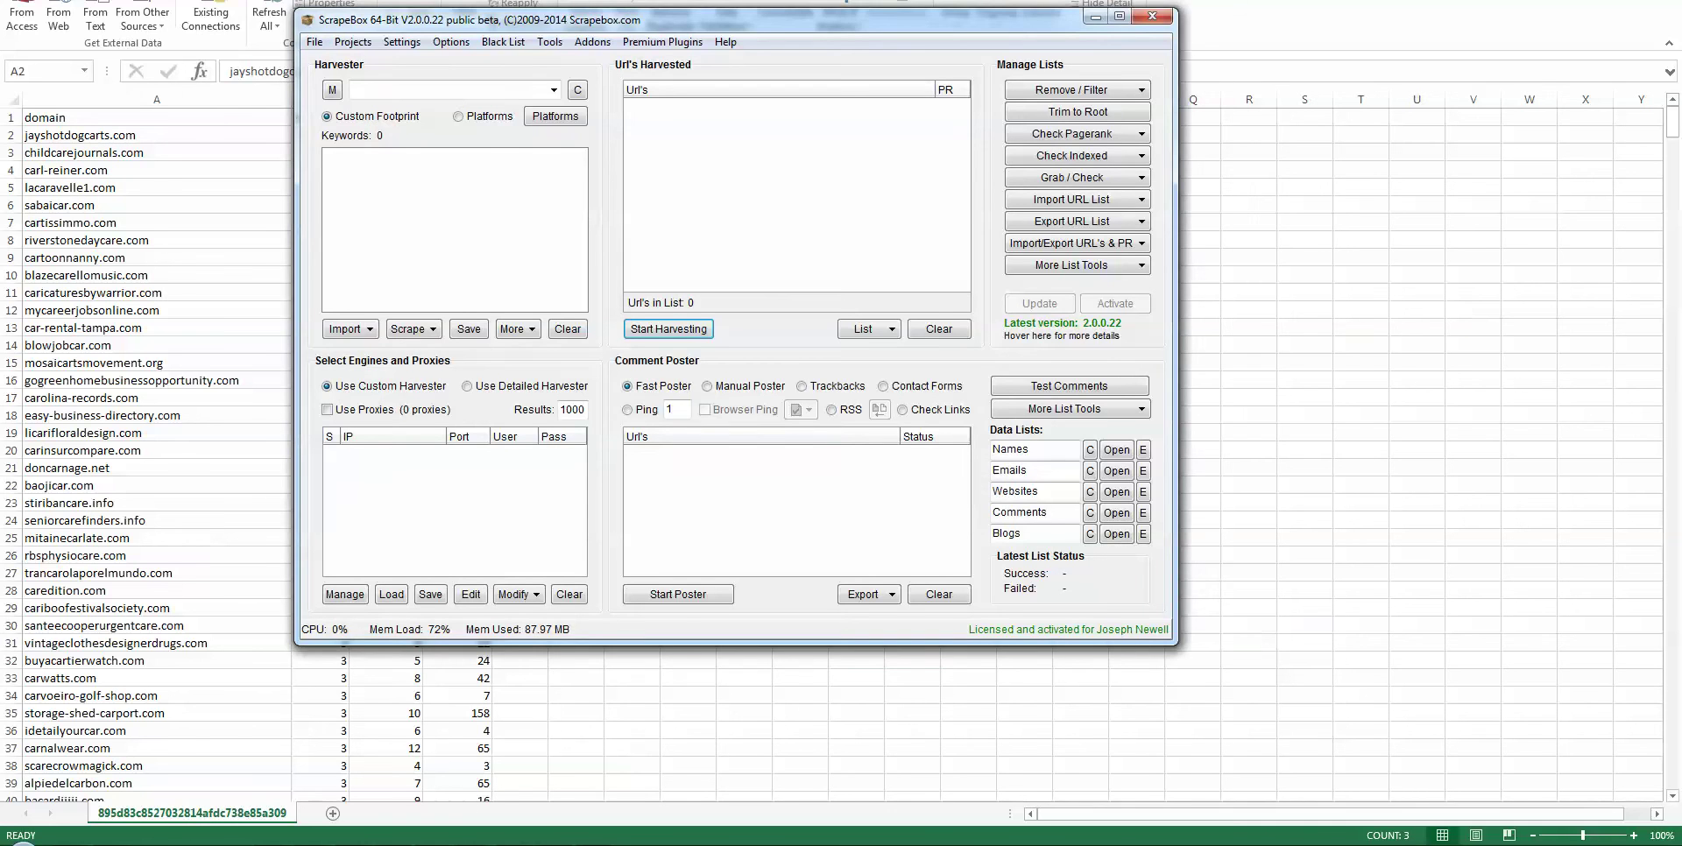
Step: In the TDNam Scraper, choose Closeouts and start scraping closeout domain auctions
key(alt+Tab)
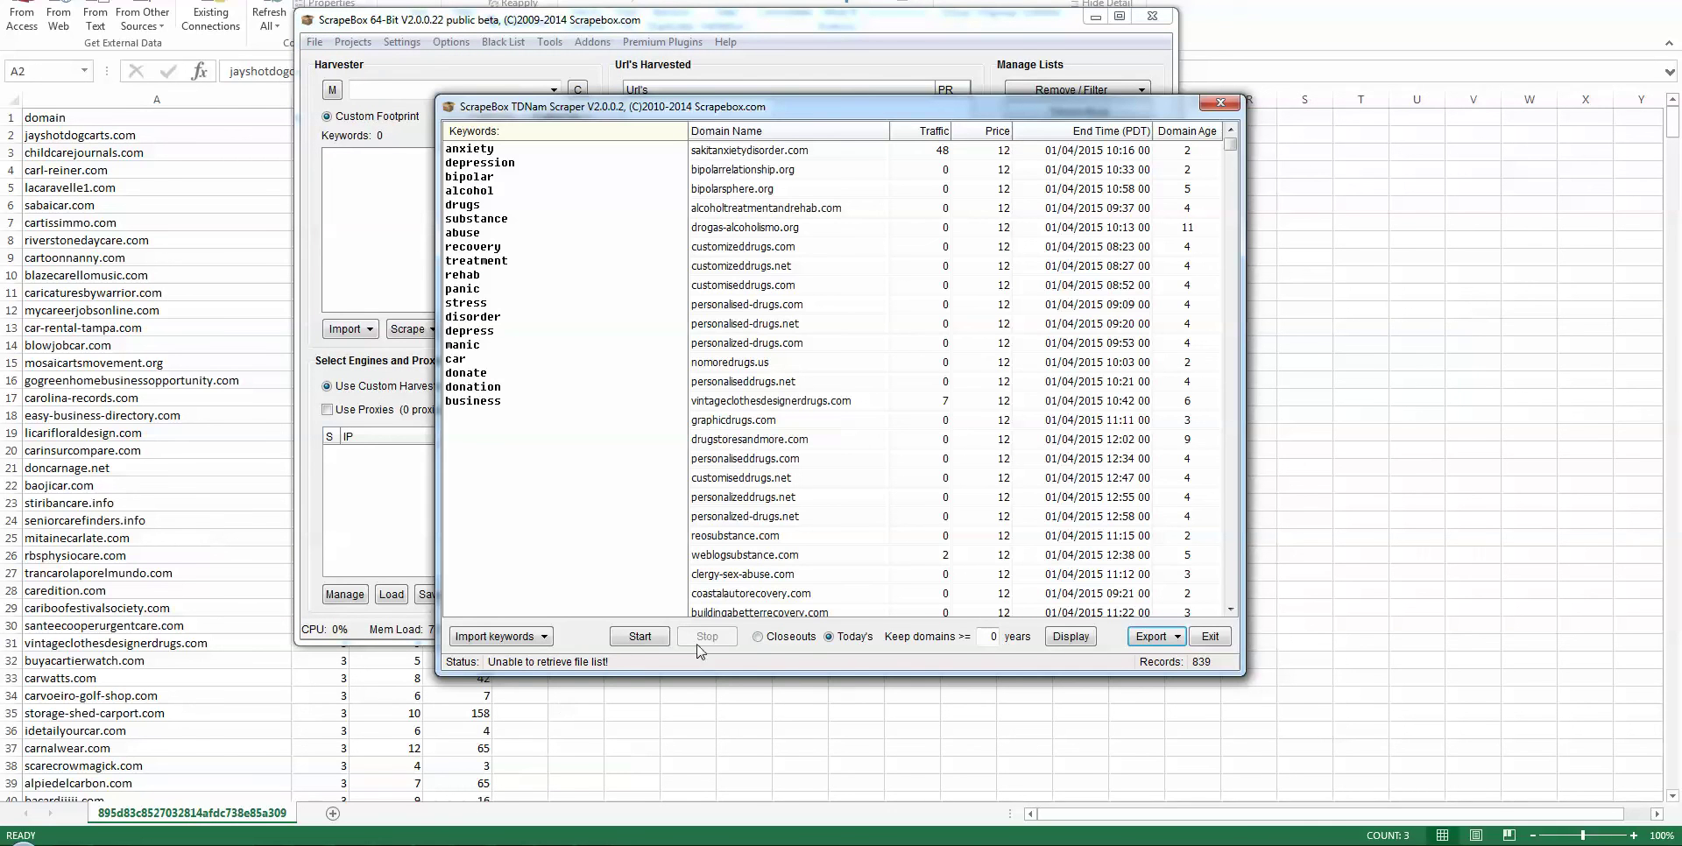
click(766, 642)
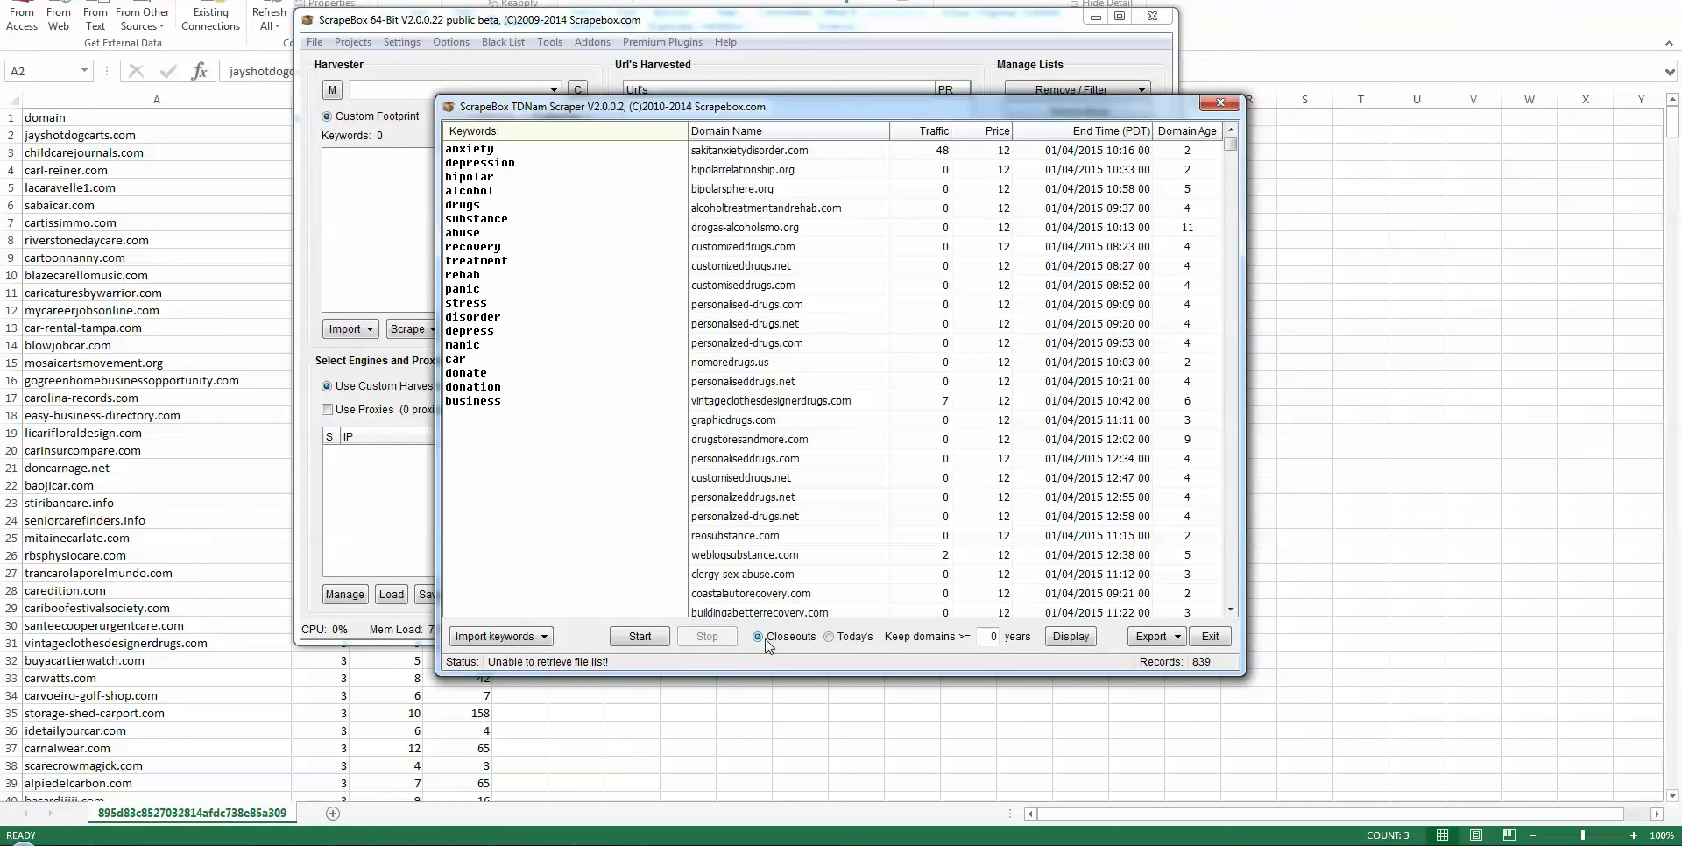
click(639, 640)
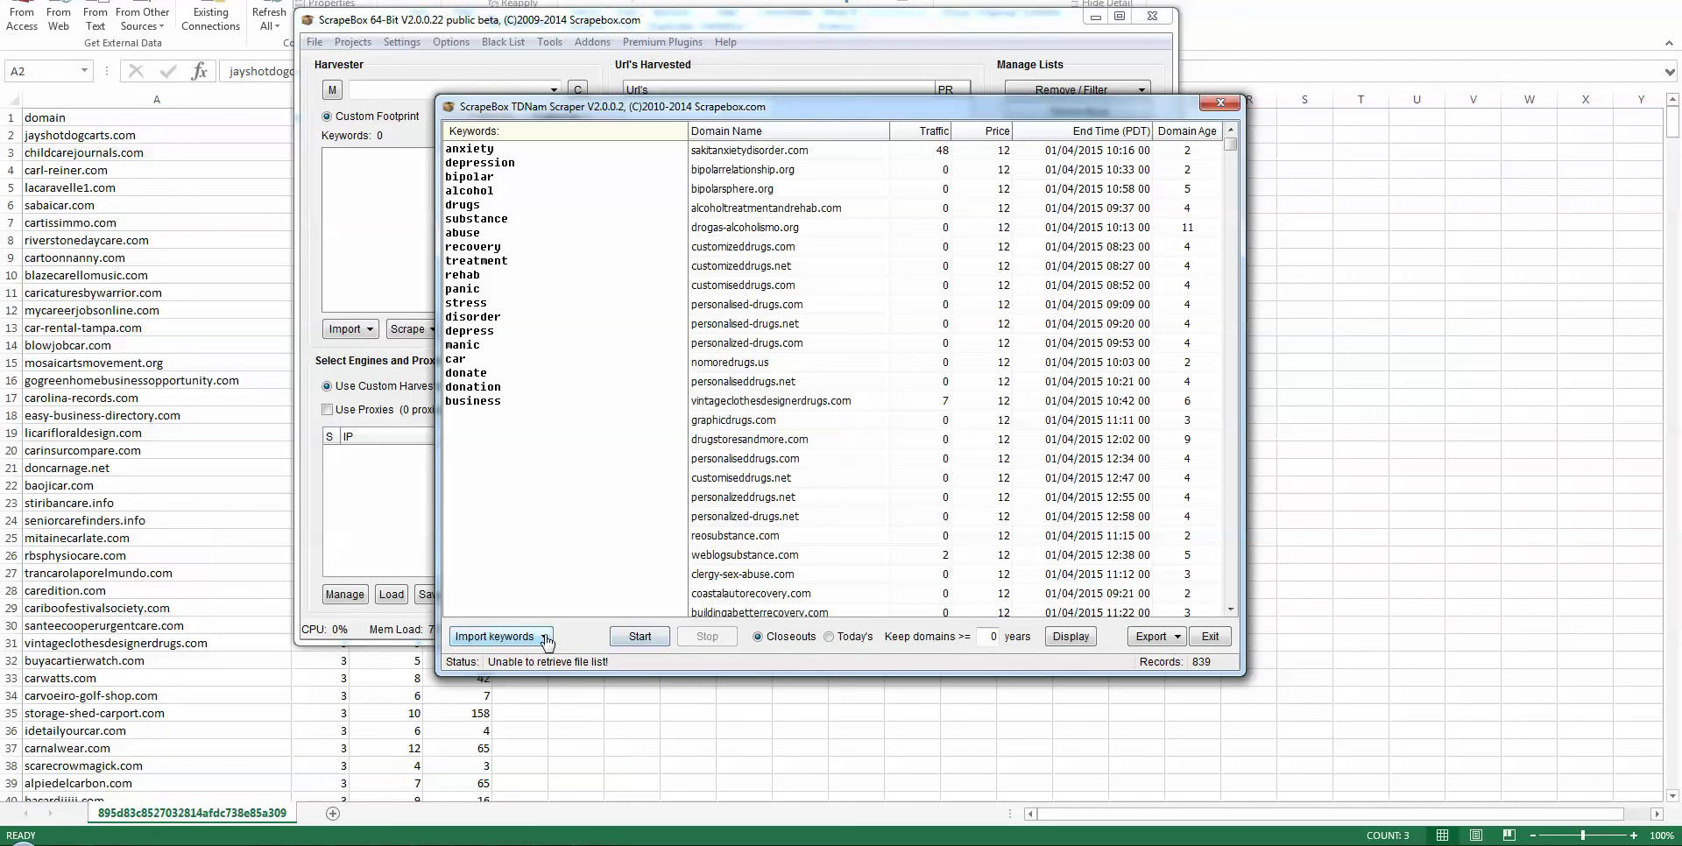